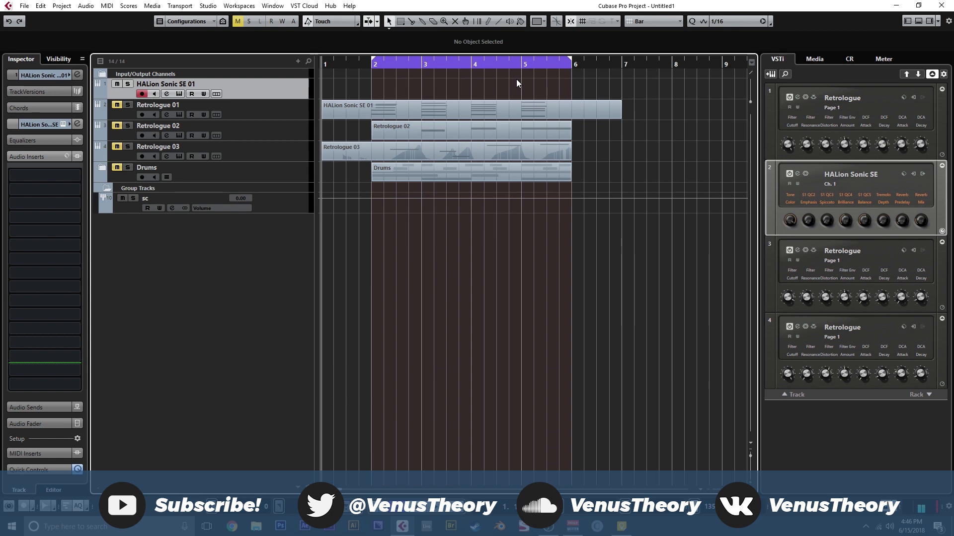
# - Check the instrument patch on the HALion Sonic SE 01 track and set the quantize preset to 1/8
pyautogui.click(179, 94)
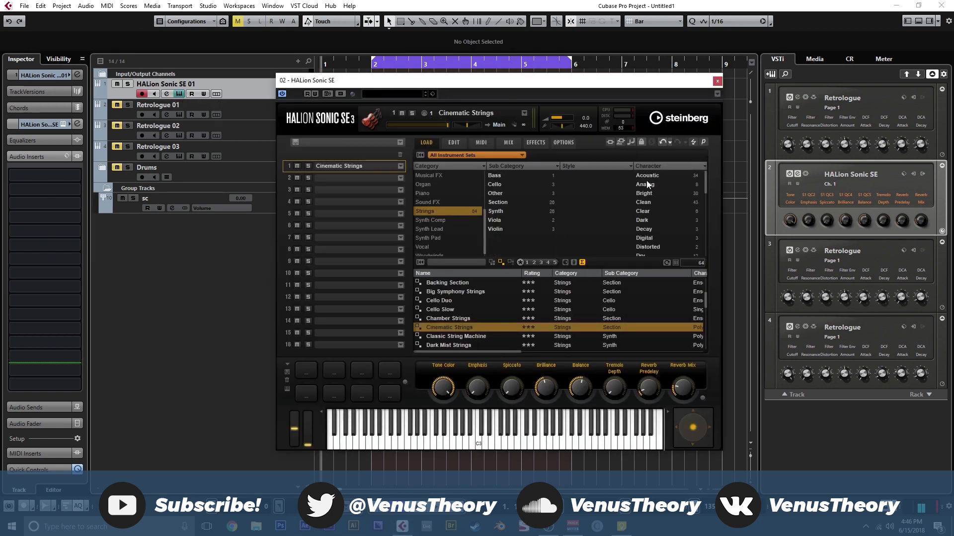
pyautogui.click(716, 81)
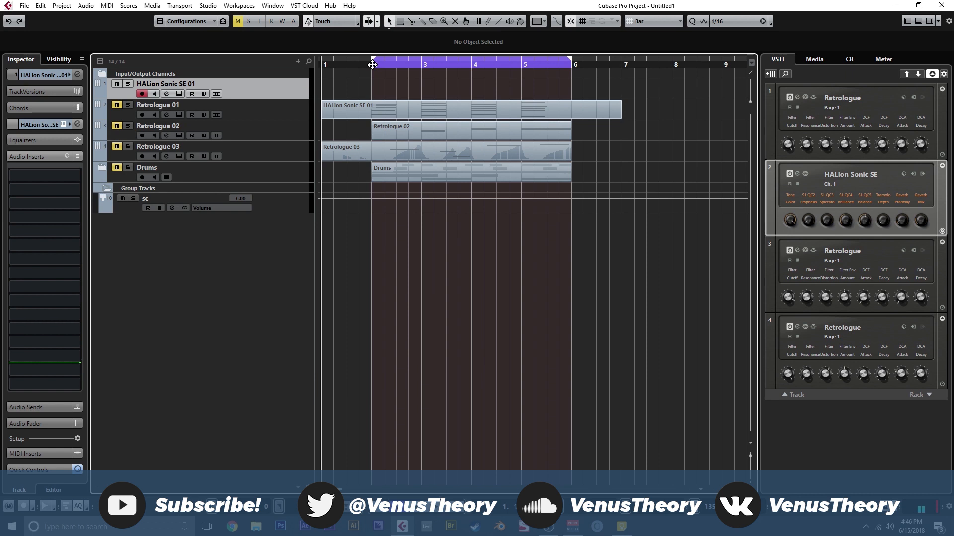
pyautogui.click(715, 21)
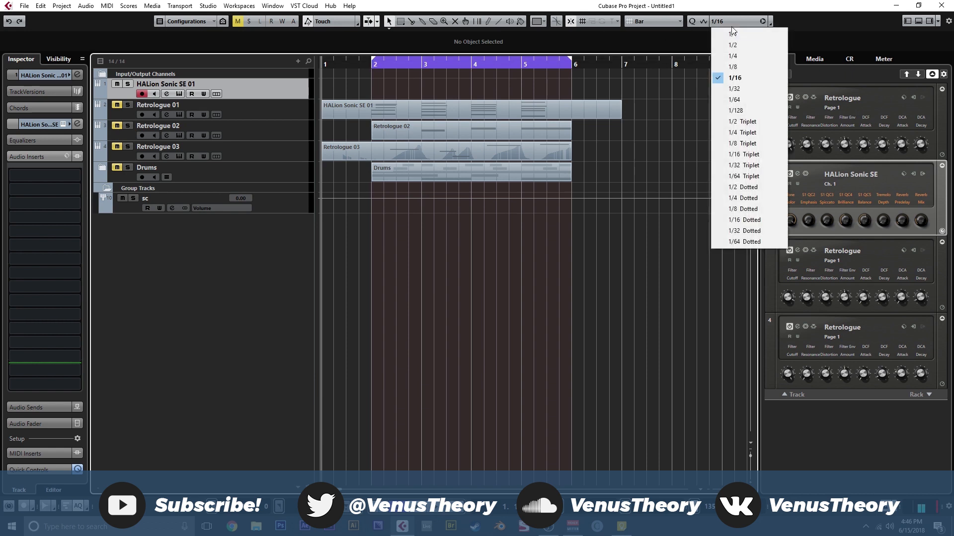
pyautogui.click(725, 67)
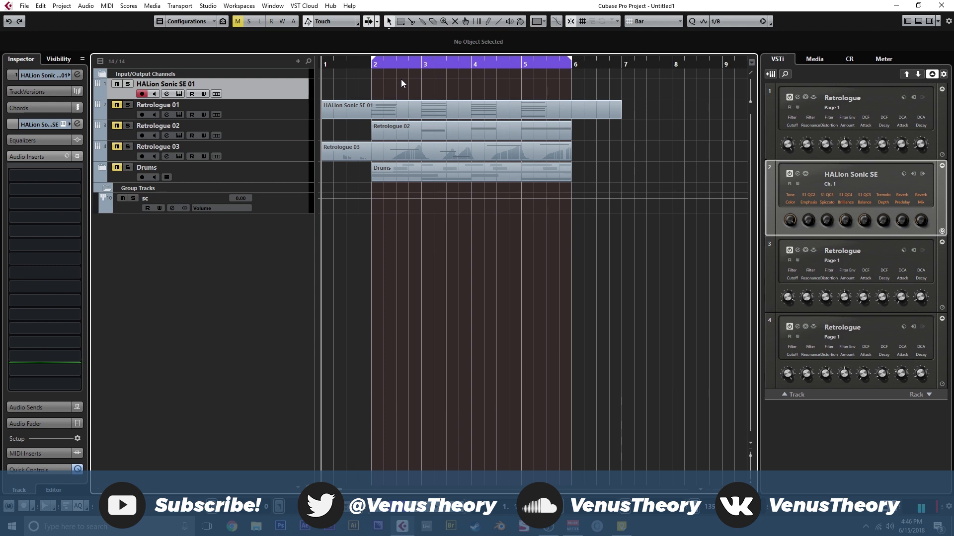
# - Record a sustained two-voice MIDI part on the HALion Sonic SE 01 track from bar 2 to bar 6
pyautogui.press('space')
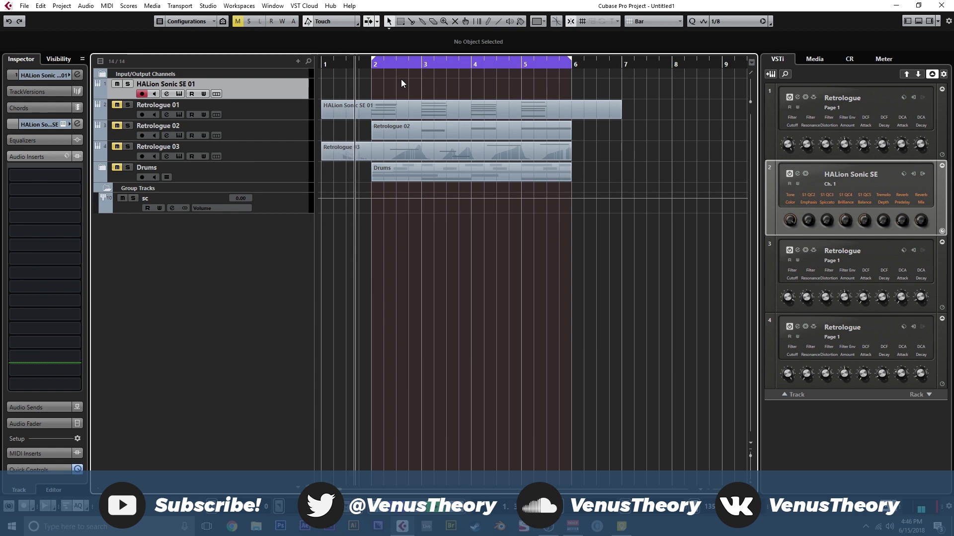
pyautogui.click(520, 65)
pyautogui.press('KP_Multiply')
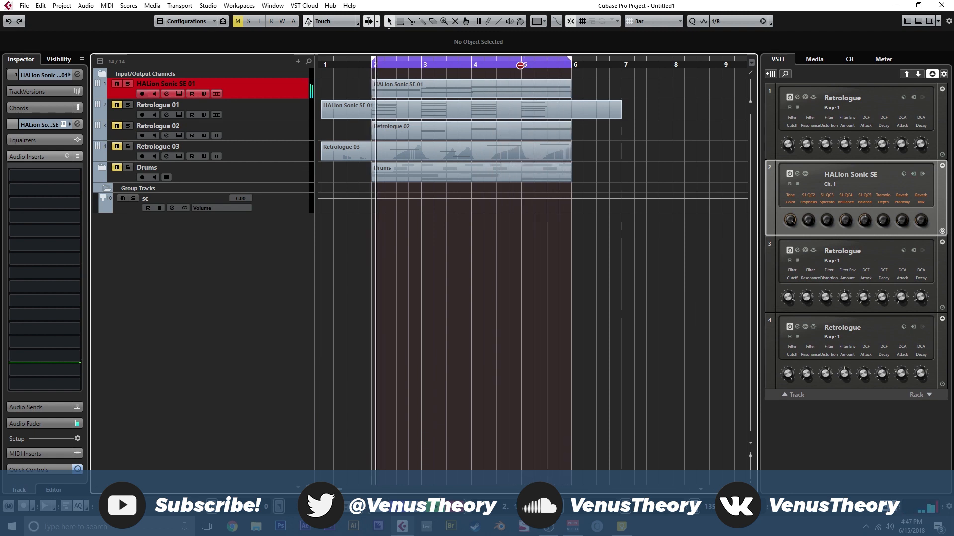
pyautogui.press('space')
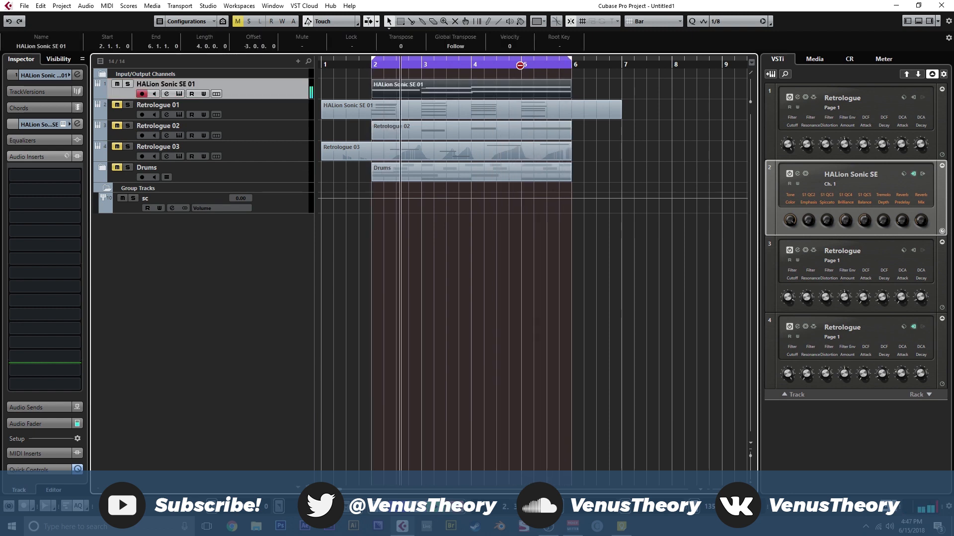
# - Open the recorded HALion Sonic SE 01 part for note editing and trim the overlong notes in bars 2 and 3 to end on the bar lines
pyautogui.doubleClick(459, 82)
pyautogui.moveTo(263, 279)
pyautogui.mouseDown()
pyautogui.moveTo(254, 328)
pyautogui.moveTo(274, 292)
pyautogui.mouseUp()
pyautogui.click(350, 291)
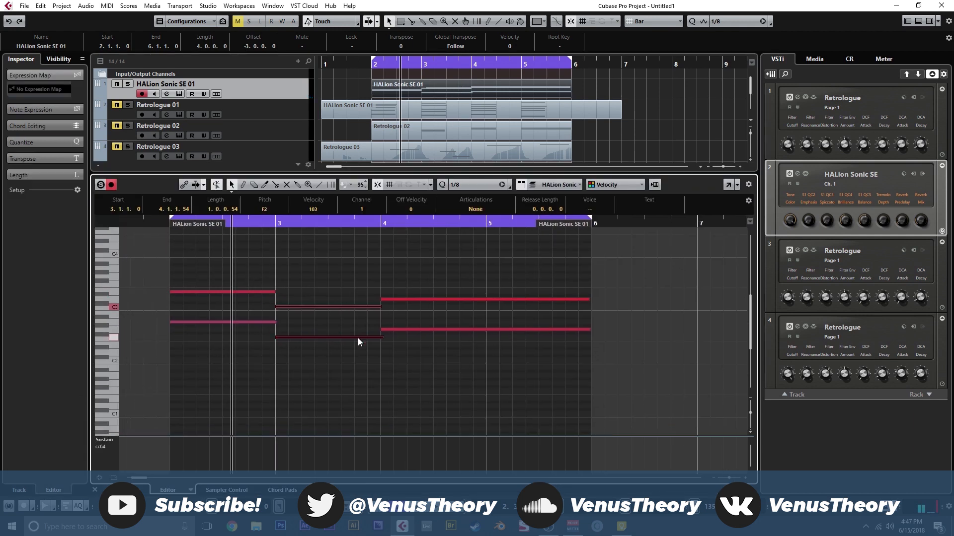
pyautogui.moveTo(328, 356); pyautogui.dragTo(335, 301)
pyautogui.moveTo(405, 340); pyautogui.dragTo(506, 278)
pyautogui.click(504, 277)
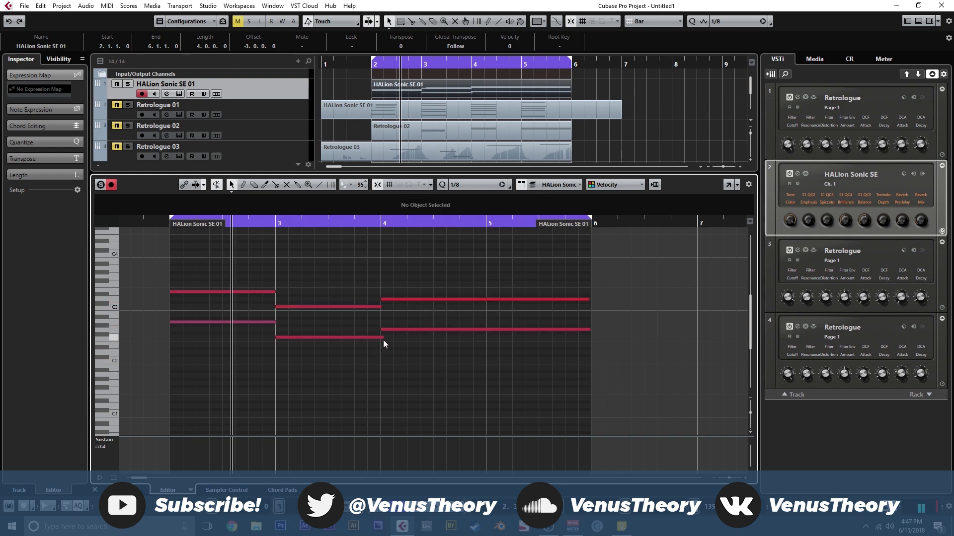
pyautogui.moveTo(383, 338); pyautogui.dragTo(381, 339)
pyautogui.click(274, 321)
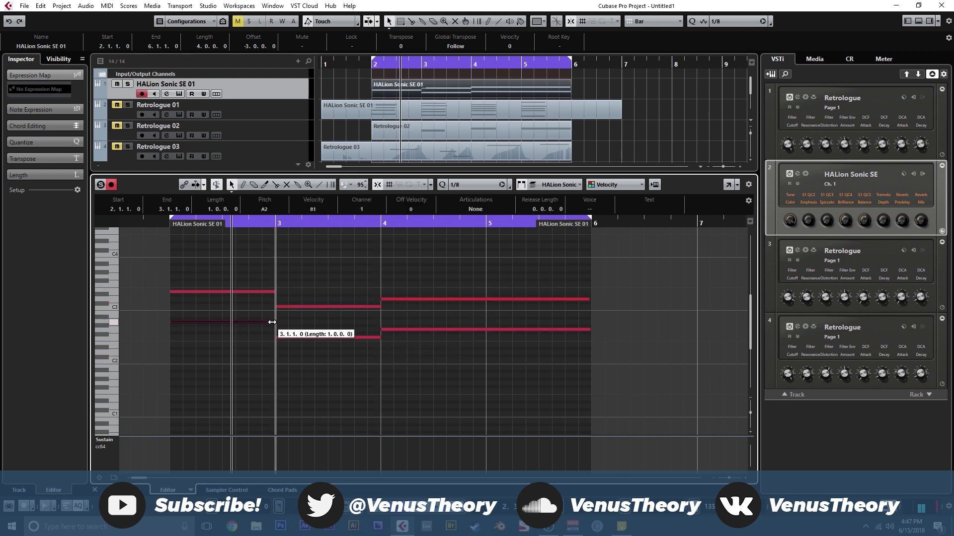
pyautogui.click(287, 281)
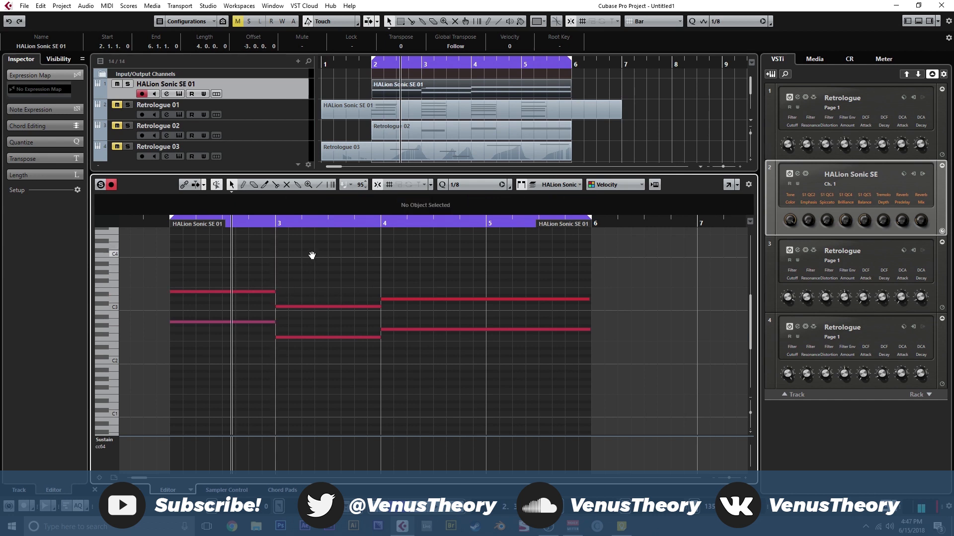
# - Examine the recorded two-voice notes across bars 2 to 5 of the HALion Sonic SE 01 part
pyautogui.moveTo(311, 255); pyautogui.dragTo(387, 269)
pyautogui.rightClick(245, 321)
pyautogui.click(257, 321)
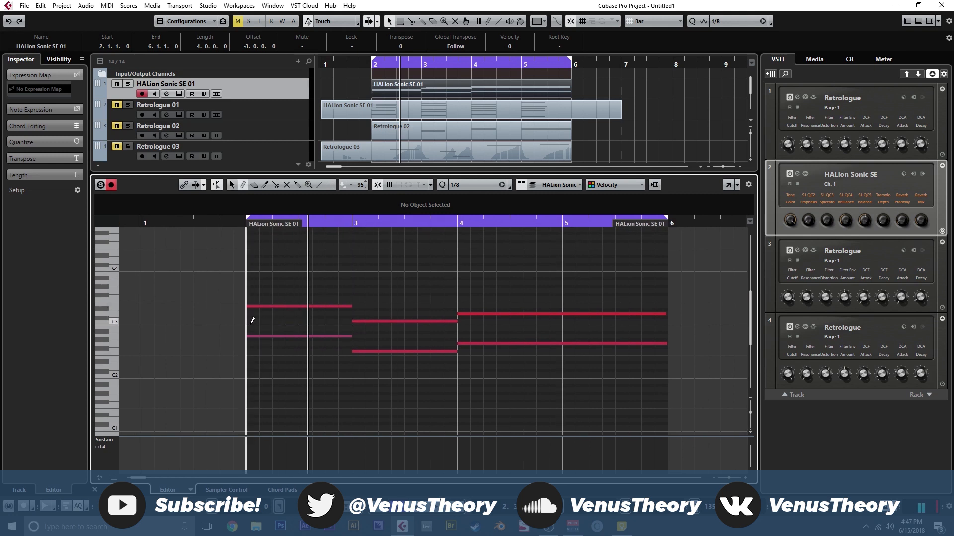
pyautogui.press('1')
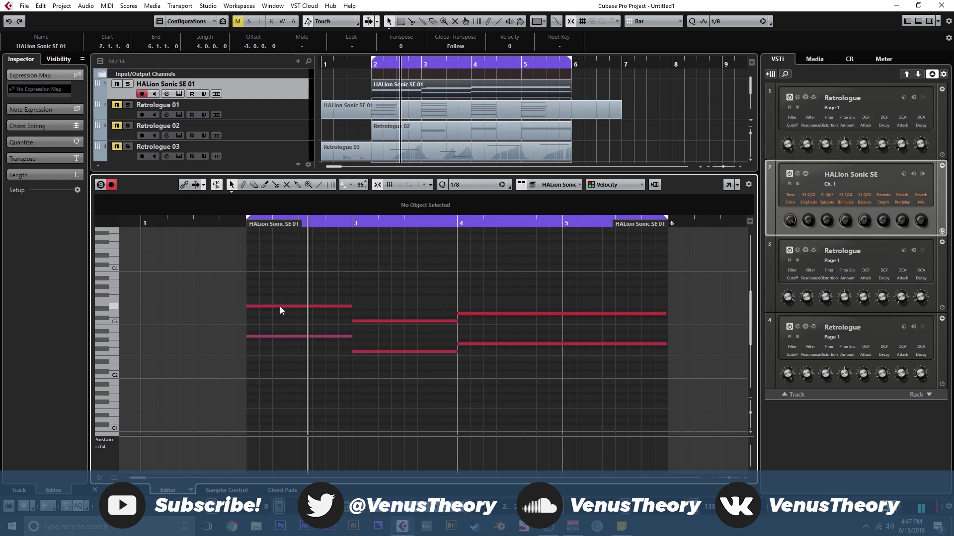
pyautogui.moveTo(388, 361); pyautogui.dragTo(344, 317)
pyautogui.moveTo(450, 360); pyautogui.dragTo(267, 248)
pyautogui.moveTo(363, 275); pyautogui.dragTo(409, 344)
pyautogui.scroll(-4, 343, 370)
pyautogui.scroll(5, 212, 281)
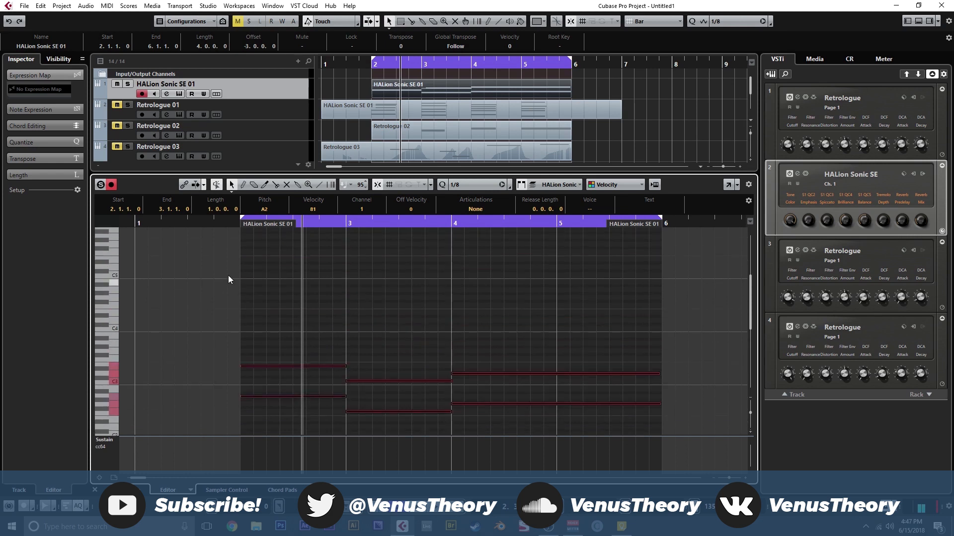
pyautogui.scroll(-1, 301, 264)
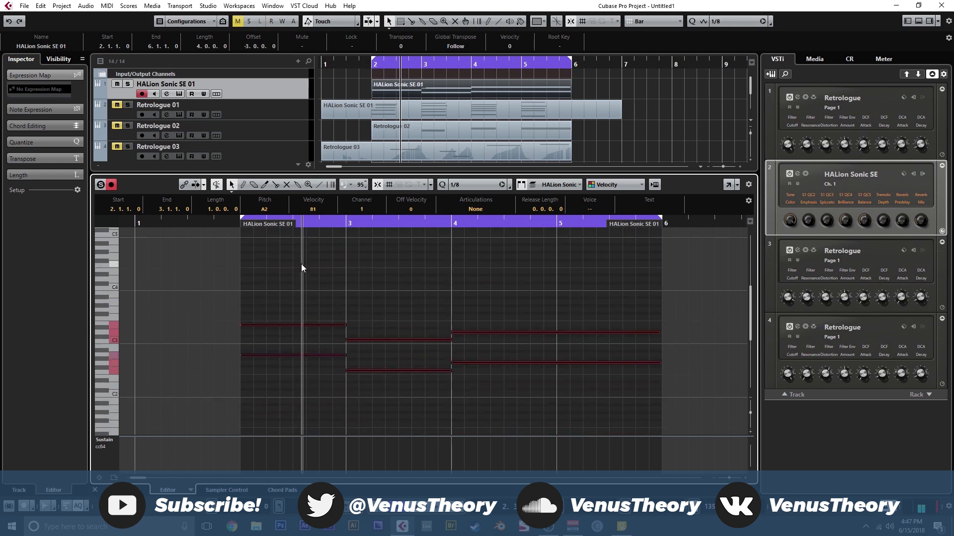
# - Record a low bass line beneath the existing notes in bars 2 to 5, starting the transport from bar 1
pyautogui.click(333, 66)
pyautogui.click(324, 67)
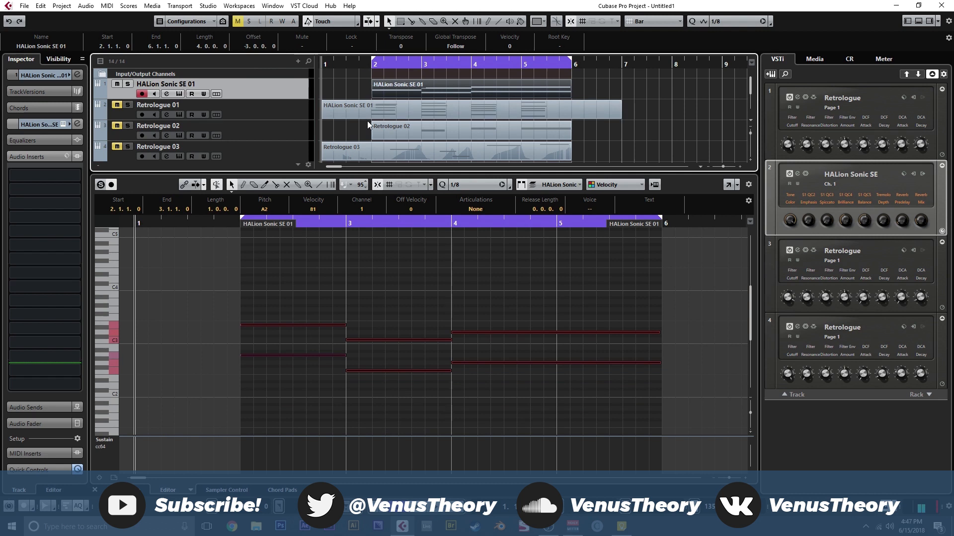
pyautogui.scroll(-1, 337, 283)
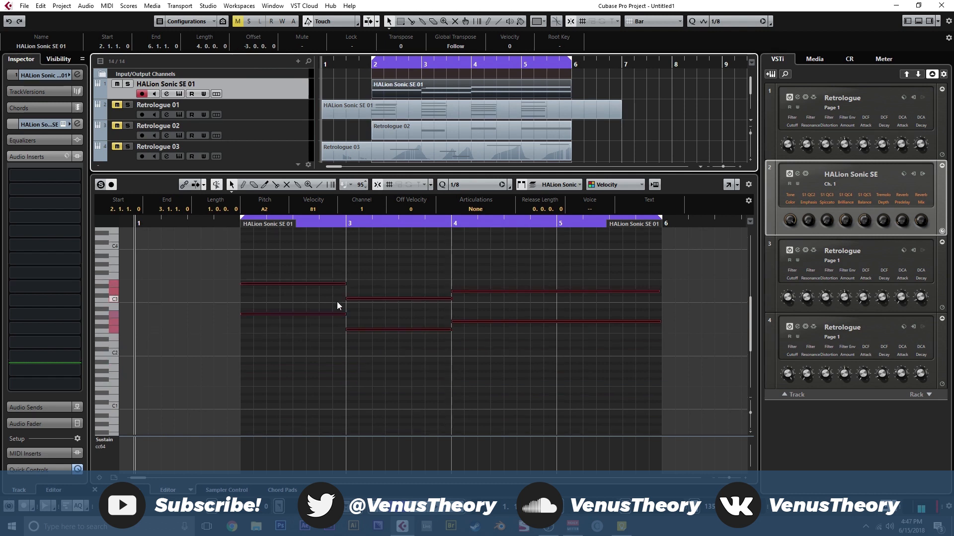
pyautogui.moveTo(488, 276); pyautogui.dragTo(572, 329)
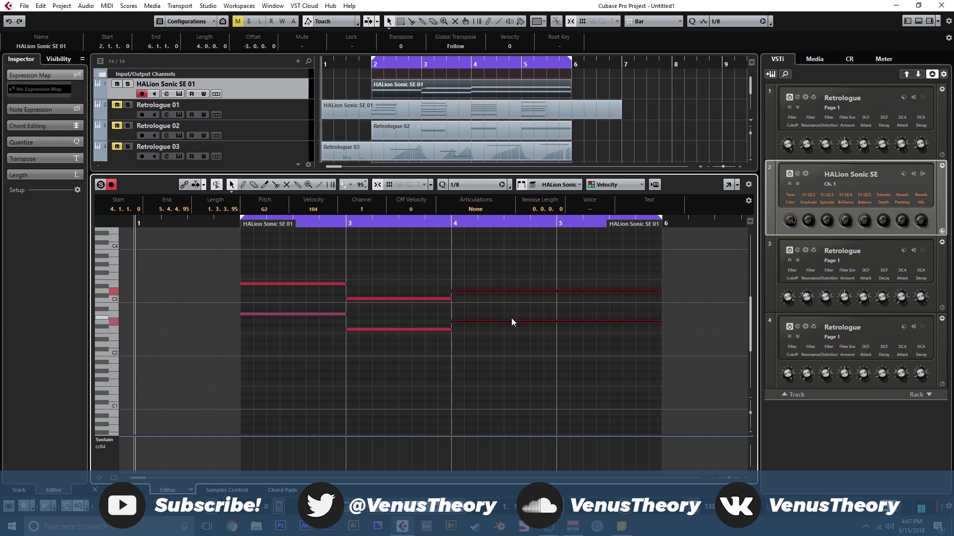
pyautogui.scroll(-1, 511, 318)
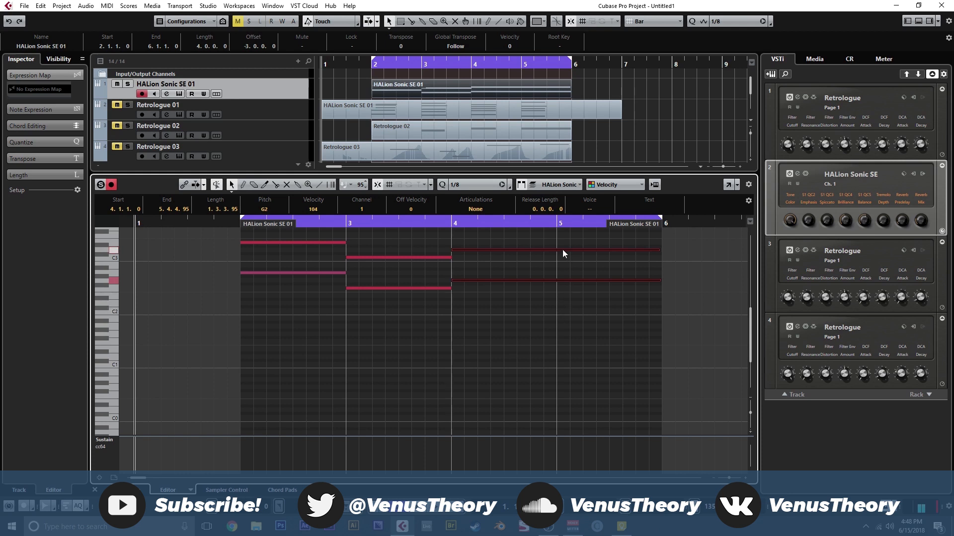
pyautogui.scroll(1, 249, 274)
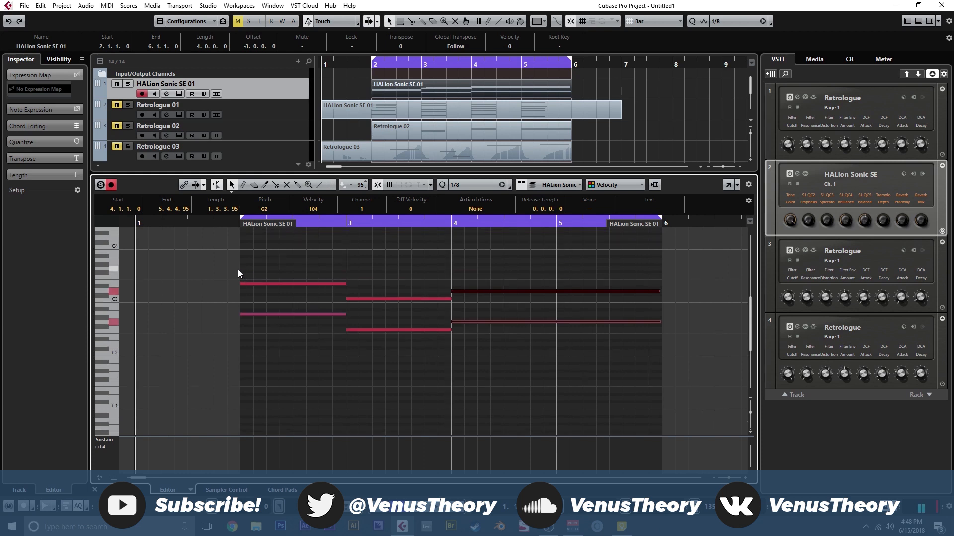
pyautogui.press('space')
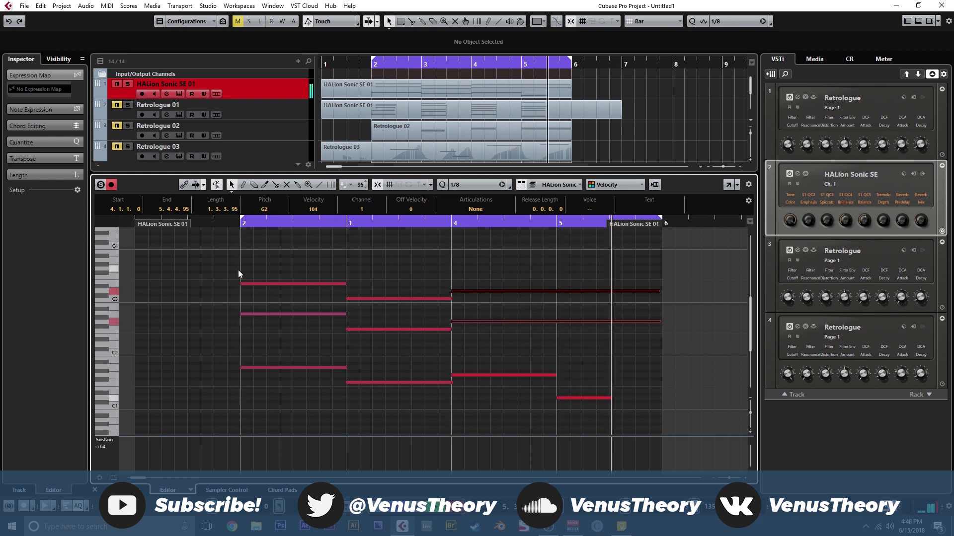
pyautogui.press('KP_Multiply')
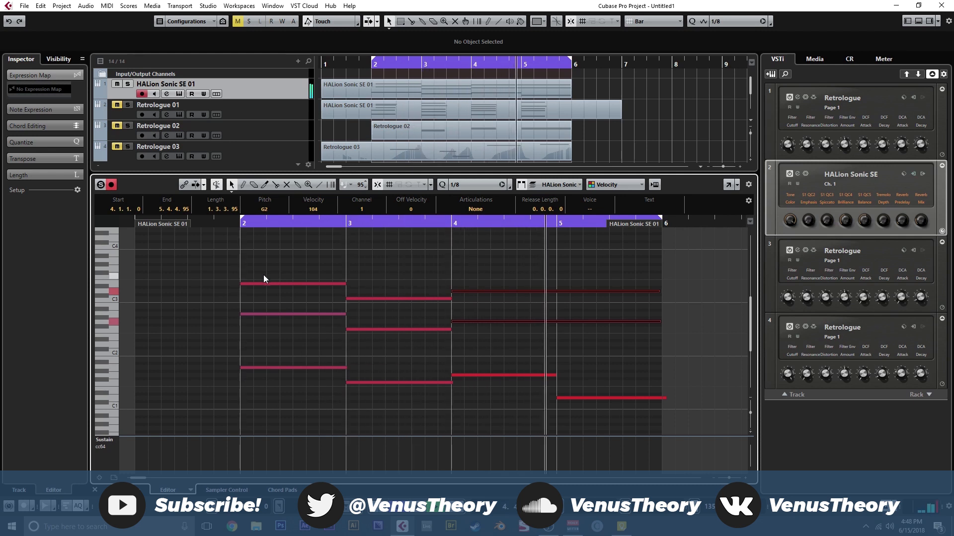
pyautogui.press('space')
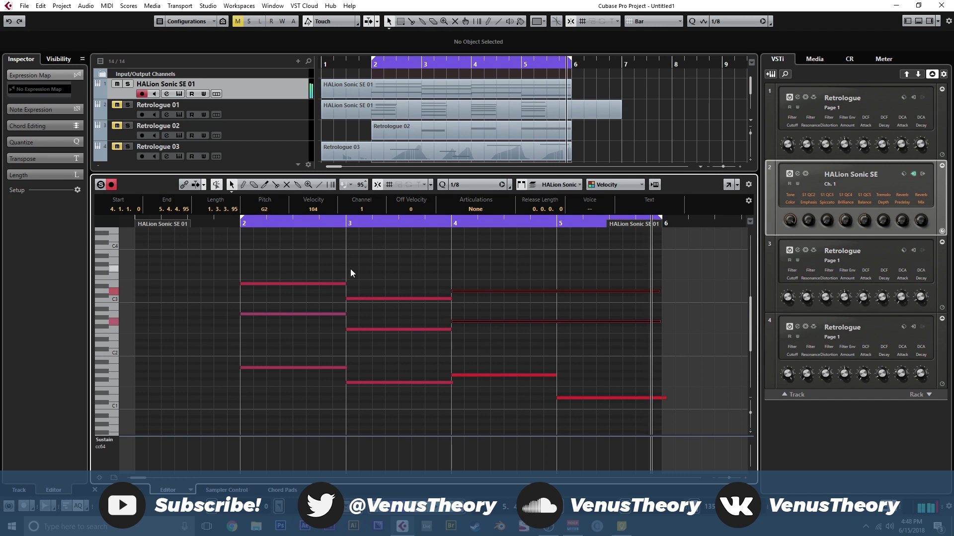
# - Audition the C3 and C4 keys and play the layered strings part back from bar 1
pyautogui.click(240, 228)
pyautogui.click(241, 226)
pyautogui.scroll(4, 264, 243)
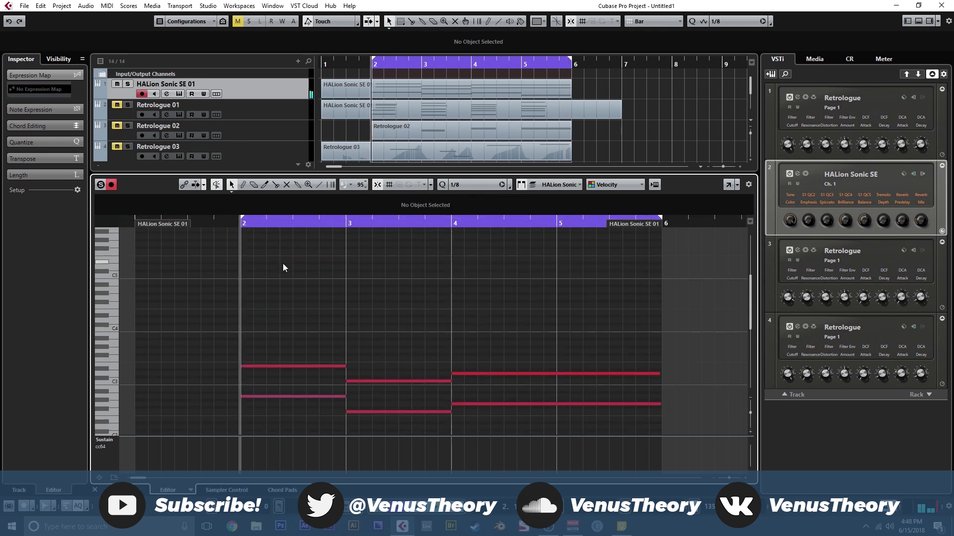
pyautogui.hscroll(-2, 318, 296)
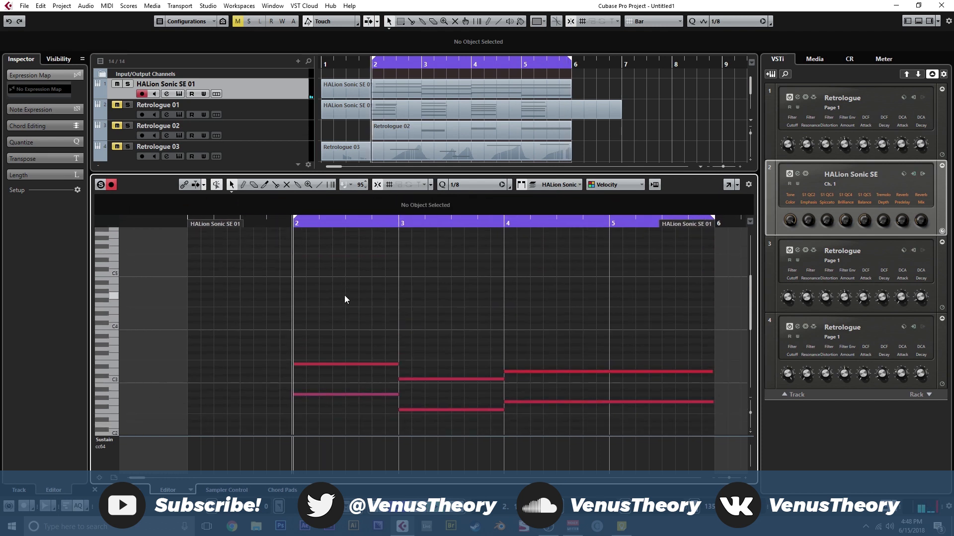
pyautogui.scroll(-2, 309, 358)
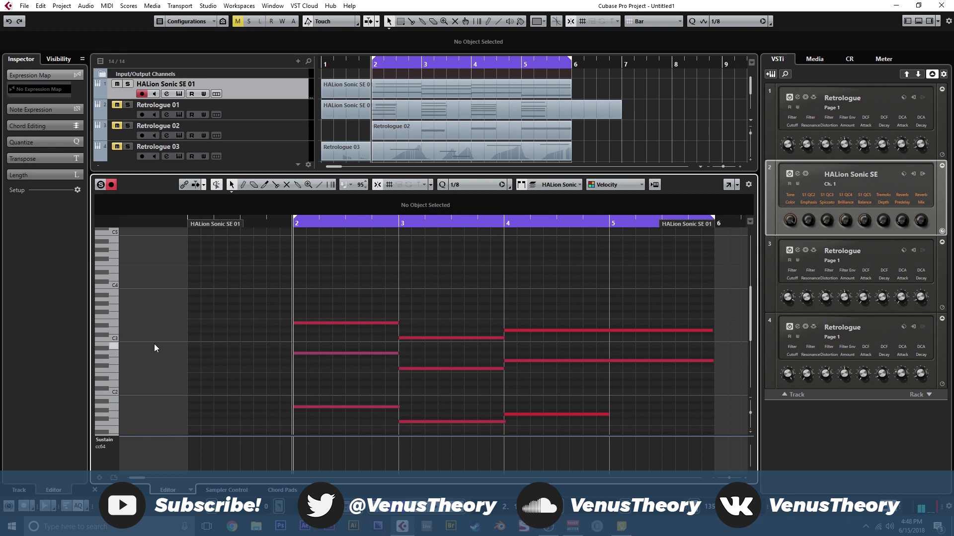
pyautogui.click(115, 337)
pyautogui.click(115, 285)
pyautogui.moveTo(335, 60); pyautogui.dragTo(335, 62)
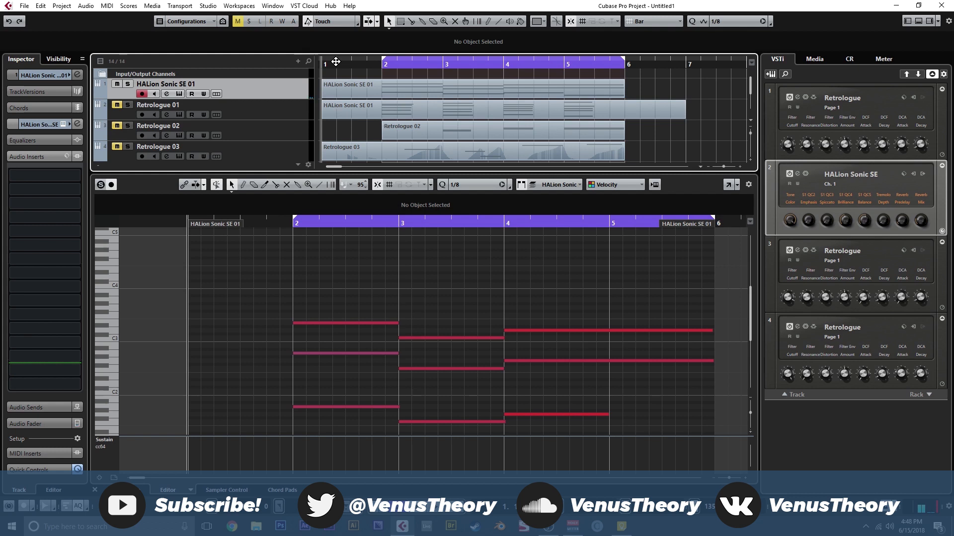
pyautogui.press('space')
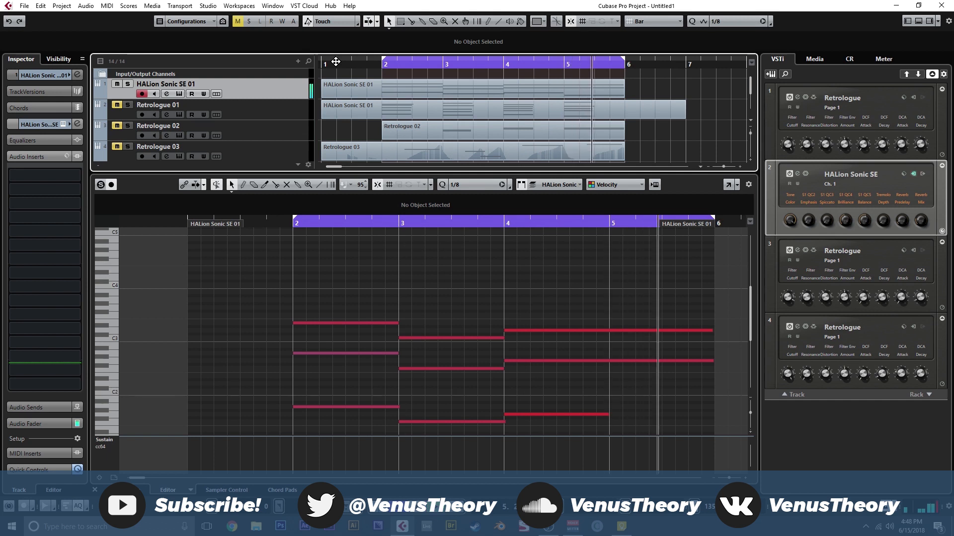
# - Replay the strings part from bar 4 and return the playhead to bar 4
pyautogui.click(503, 227)
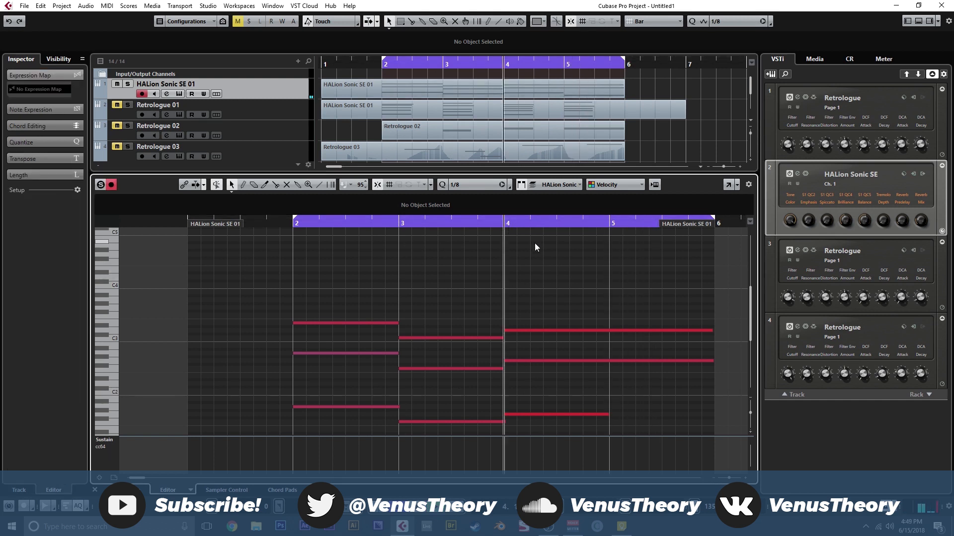
pyautogui.press('space')
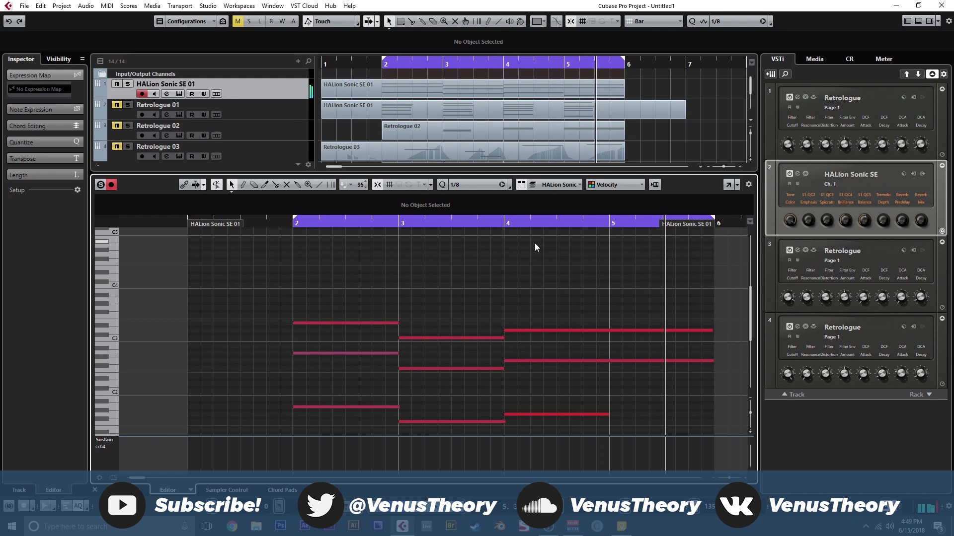
pyautogui.click(502, 225)
# - Draw a one-bar melody note above the chords in each of bars 2 to 5, using C4 in bar 2 and G4 in bar 3
pyautogui.press('8')
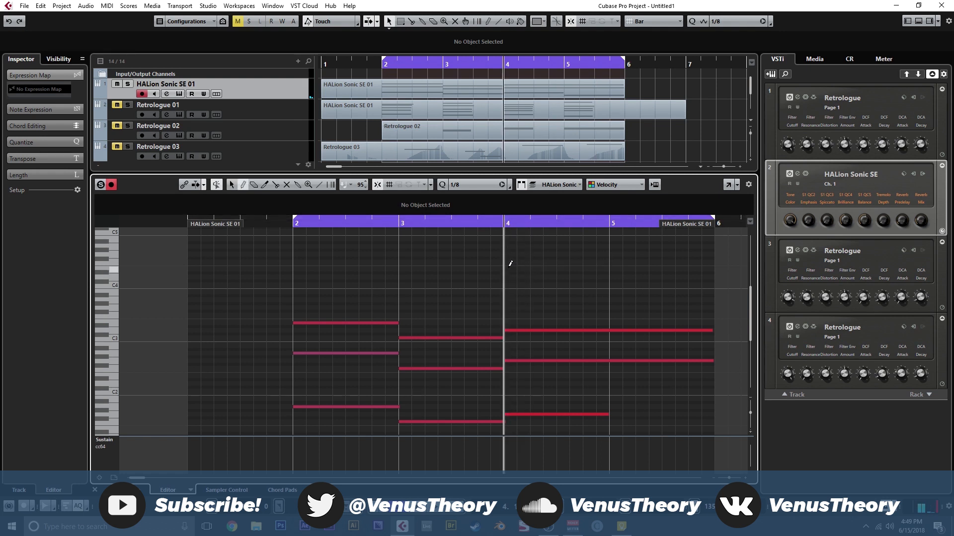
pyautogui.moveTo(511, 264); pyautogui.dragTo(604, 262)
pyautogui.click(616, 272)
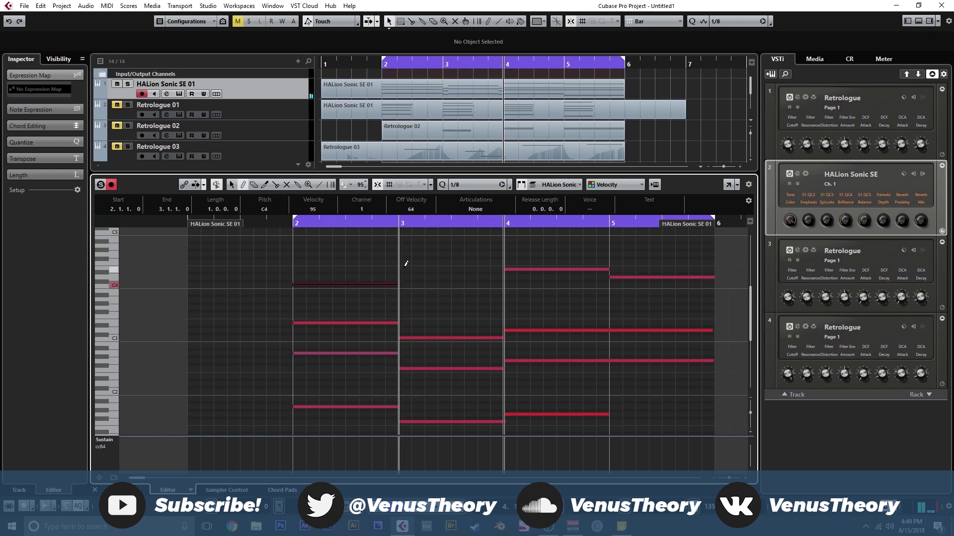
pyautogui.moveTo(406, 254); pyautogui.dragTo(505, 253)
# - Play the part from bar 2 to hear the drawn top melody with the chords and bass
pyautogui.click(297, 224)
pyautogui.press('space')
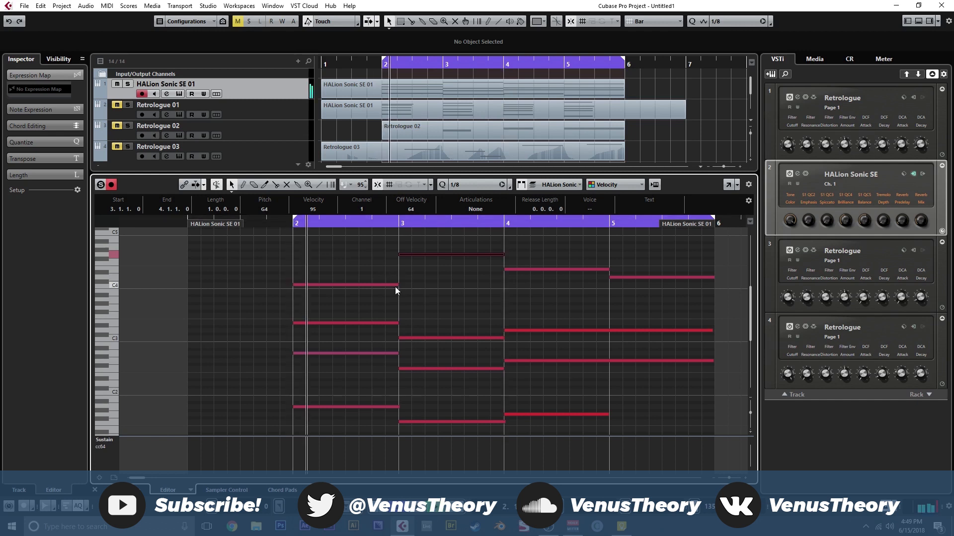
pyautogui.moveTo(498, 289); pyautogui.dragTo(376, 288)
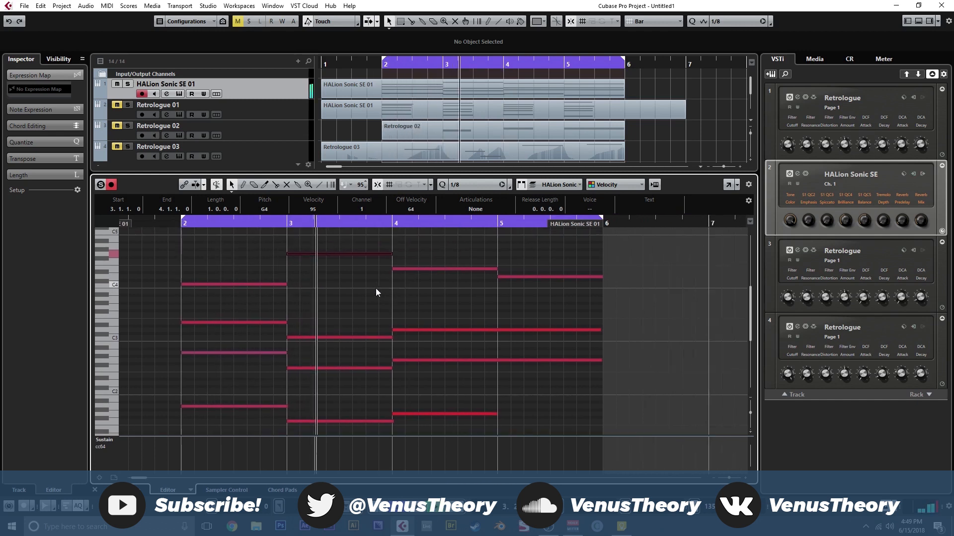
pyautogui.moveTo(439, 282)
pyautogui.mouseDown()
pyautogui.moveTo(339, 290)
pyautogui.moveTo(444, 298)
pyautogui.mouseUp()
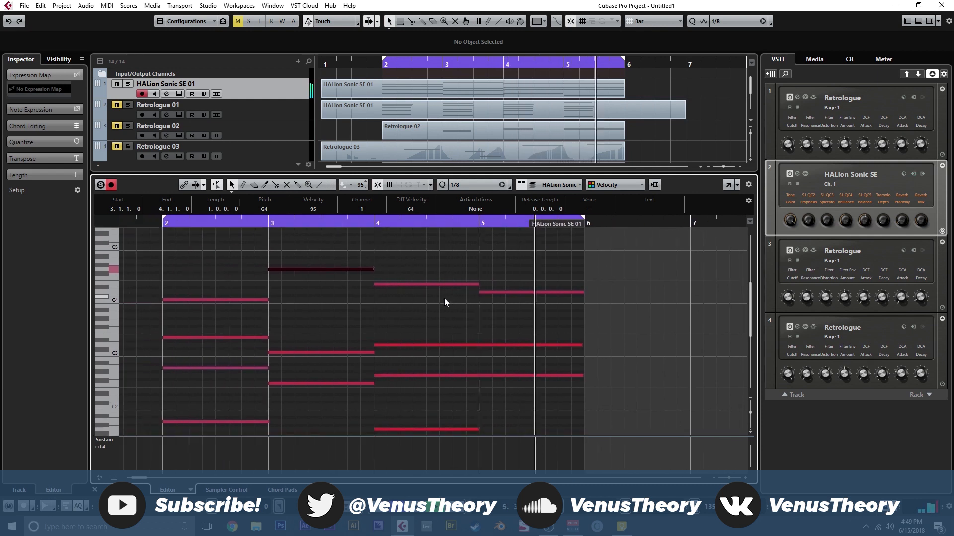
# - Draw a one-bar F4 note above the C4 melody note in bar 2 and play from bar 2
pyautogui.rightClick(320, 300)
pyautogui.click(330, 299)
pyautogui.moveTo(280, 288); pyautogui.dragTo(375, 308)
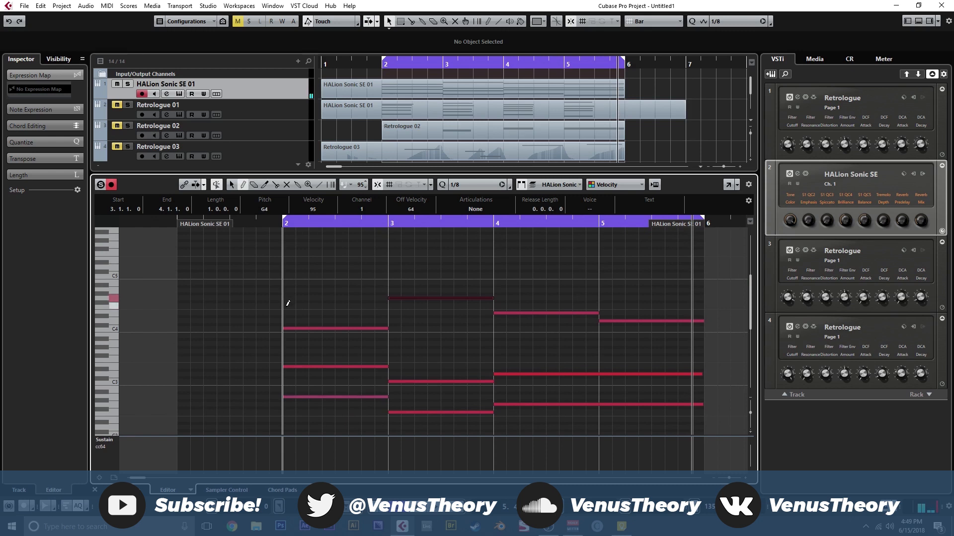
pyautogui.rightClick(349, 273)
pyautogui.click(348, 273)
pyautogui.click(282, 226)
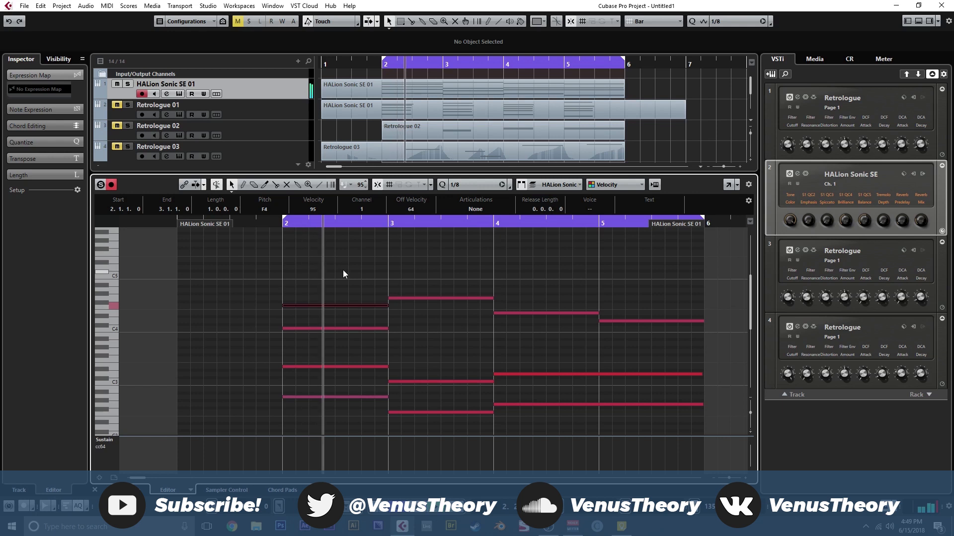
# - Raise the new note in bar 2 by two semitones and replay from bar 2
pyautogui.press('Up')
pyautogui.press('Up')
pyautogui.click(281, 226)
# - Draw a one-beat B4 at the start of bar 3 followed by a three-beat A4
pyautogui.moveTo(362, 268); pyautogui.dragTo(294, 260)
pyautogui.rightClick(307, 261)
pyautogui.click(323, 263)
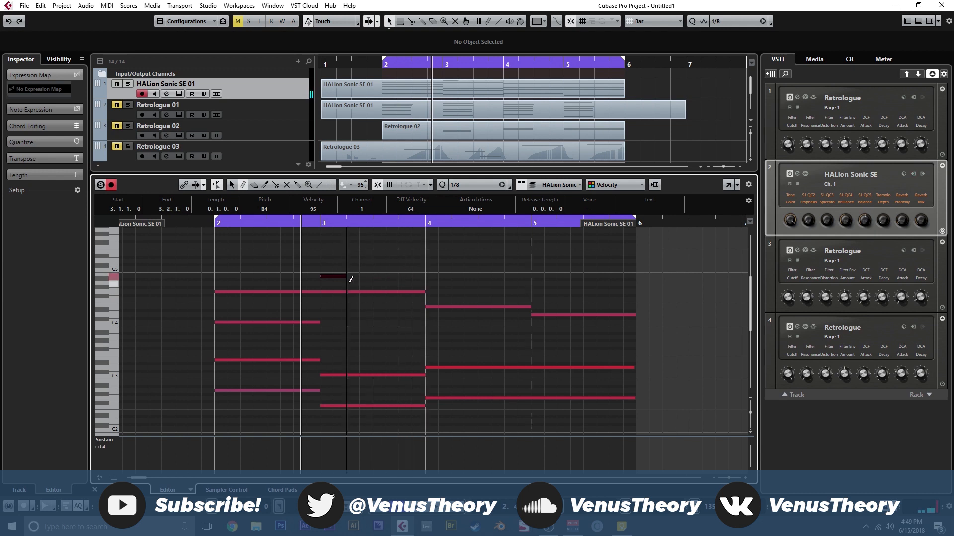
pyautogui.rightClick(421, 276)
pyautogui.click(425, 273)
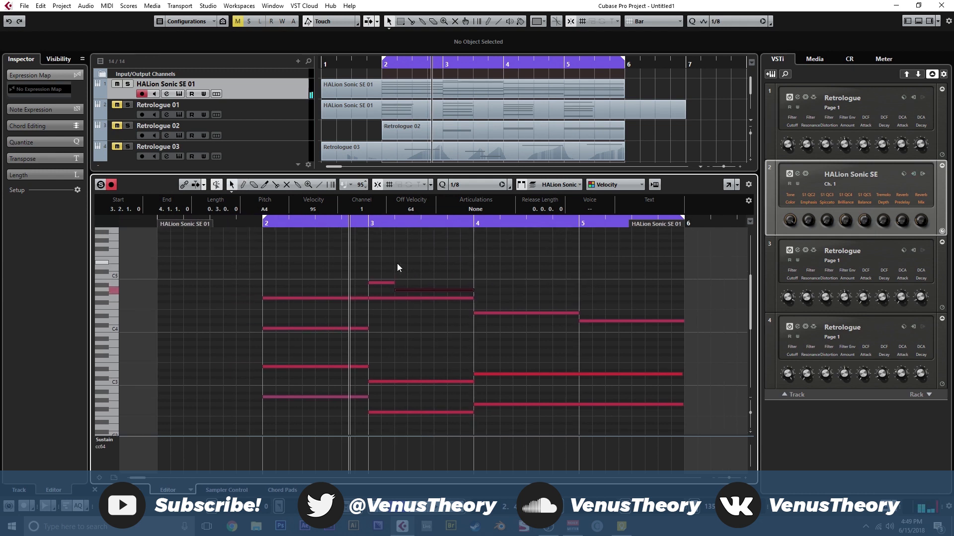
# - Draw one-bar D5 and B4 notes in bar 4 and one-bar E5 and A4 notes in bar 5, and play the part
pyautogui.moveTo(478, 281)
pyautogui.mouseDown()
pyautogui.moveTo(344, 282)
pyautogui.moveTo(405, 269)
pyautogui.mouseUp()
pyautogui.rightClick(347, 287)
pyautogui.click(364, 283)
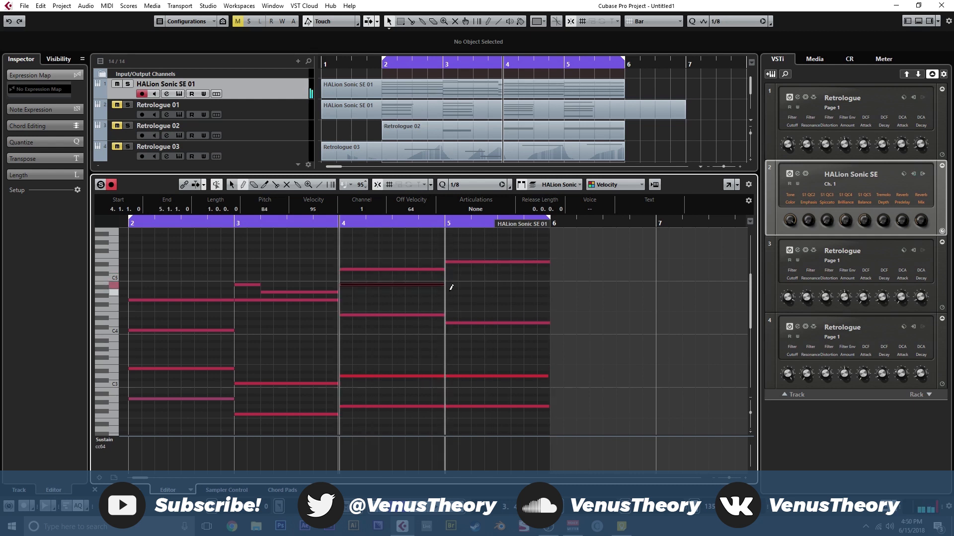
pyautogui.press('1')
pyautogui.moveTo(399, 277); pyautogui.dragTo(527, 287)
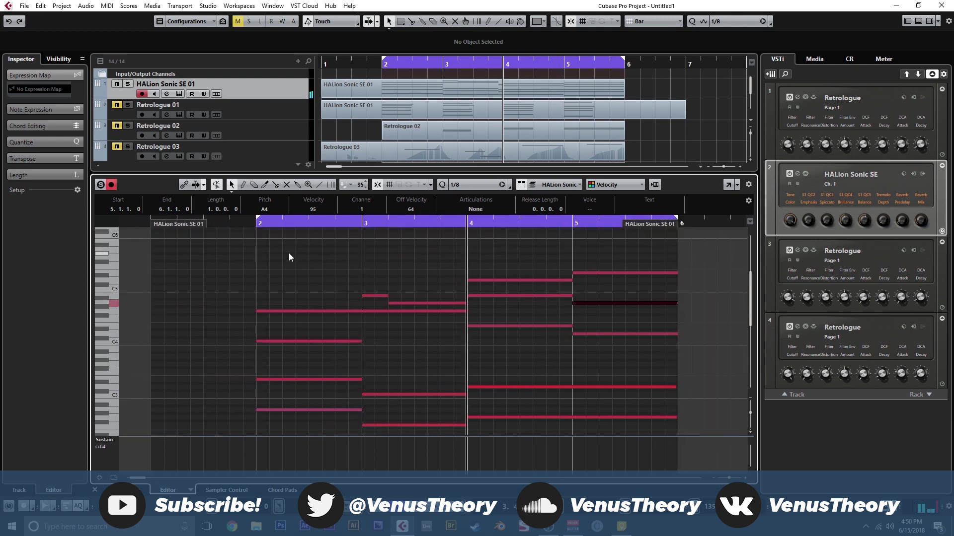
pyautogui.press('space')
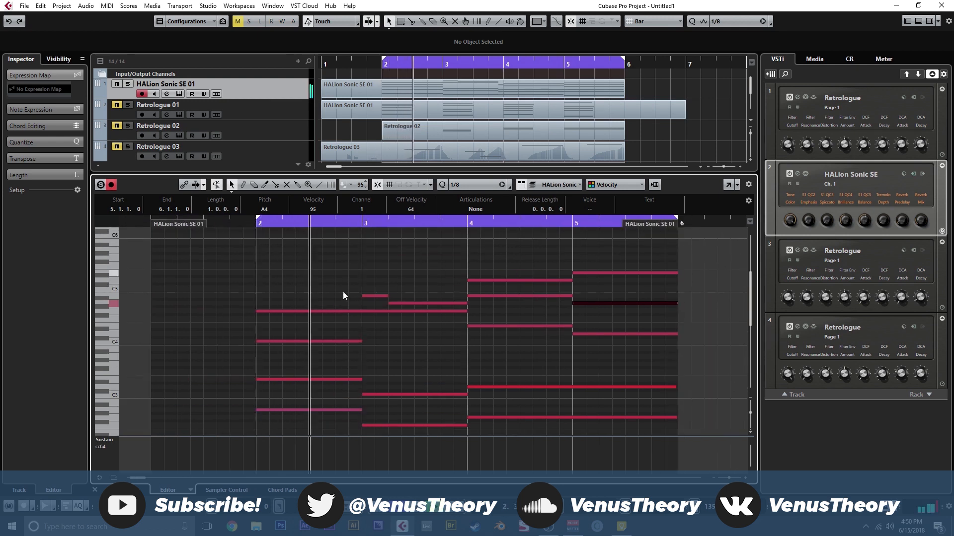
# - Draw a one-bar E5 in bar 2 and a one-bar D5 in bar 3 above the existing notes, and play the part
pyautogui.moveTo(404, 340); pyautogui.dragTo(365, 316)
pyautogui.rightClick(291, 287)
pyautogui.click(303, 287)
pyautogui.moveTo(296, 267); pyautogui.dragTo(390, 265)
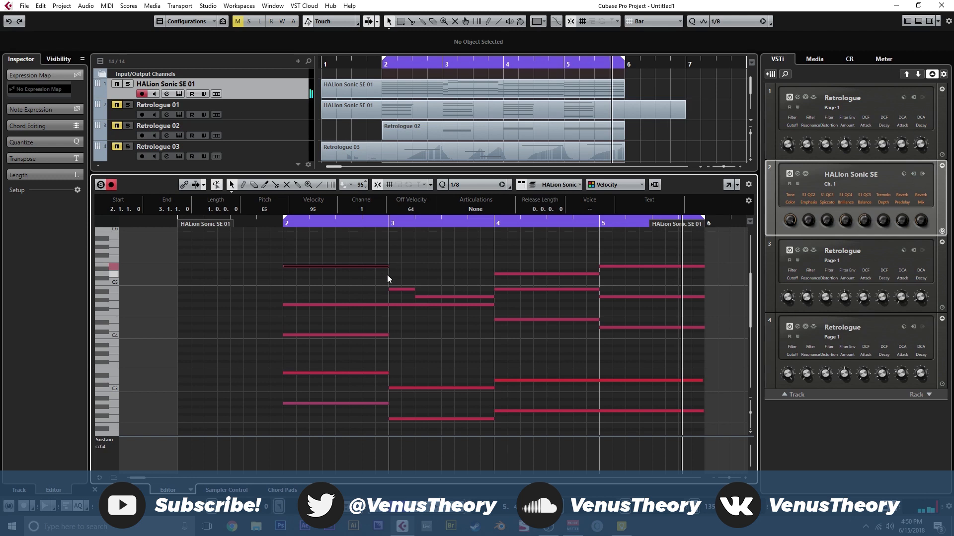
pyautogui.rightClick(385, 253)
pyautogui.press('space')
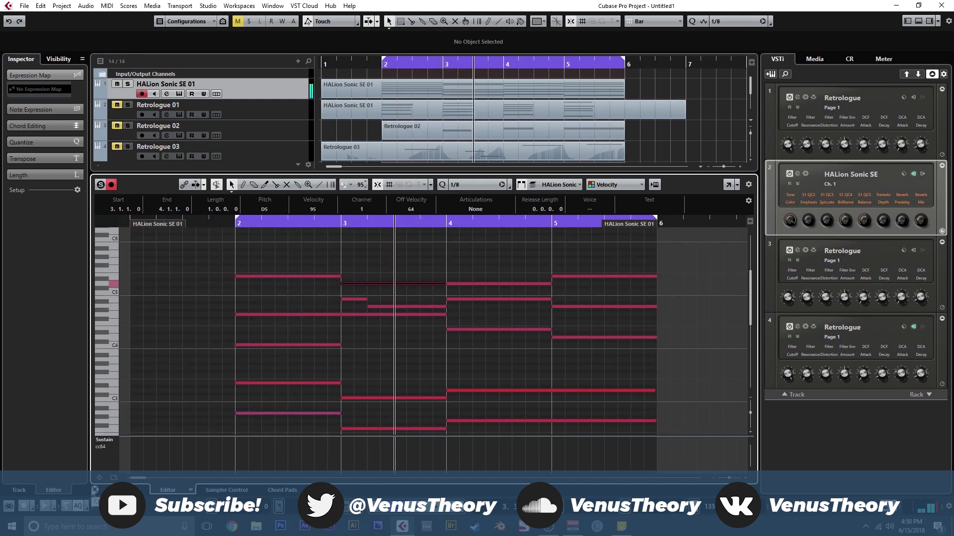
# - Close the note editor and delete the part on the HALion Sonic SE 01 track
pyautogui.click(96, 490)
pyautogui.click(480, 90)
pyautogui.press('Delete')
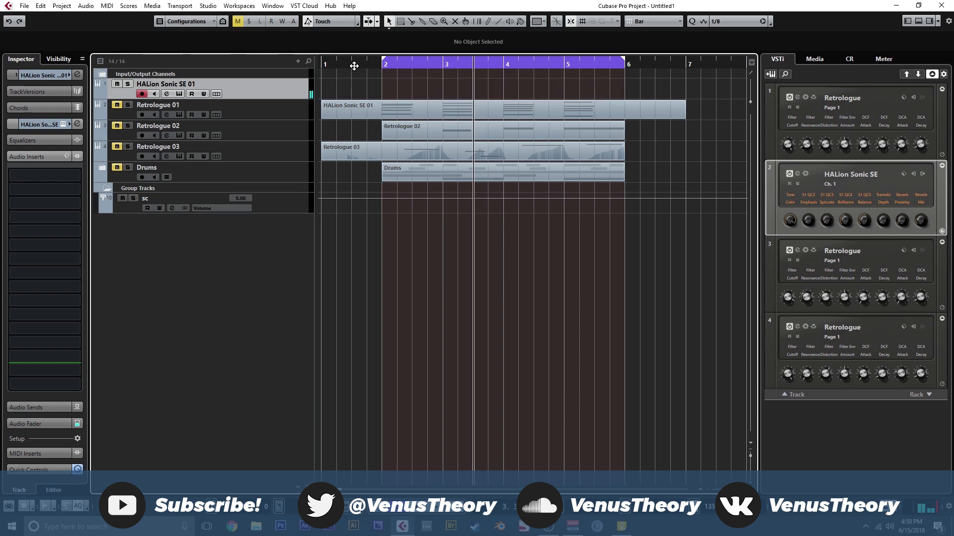
# - Record two low two-note chords, each held for two bars, over bars 2 to 5 on the HALion Sonic SE 01 track
pyautogui.moveTo(353, 66); pyautogui.dragTo(280, 80)
pyautogui.press('g')
pyautogui.press('g')
pyautogui.press('g')
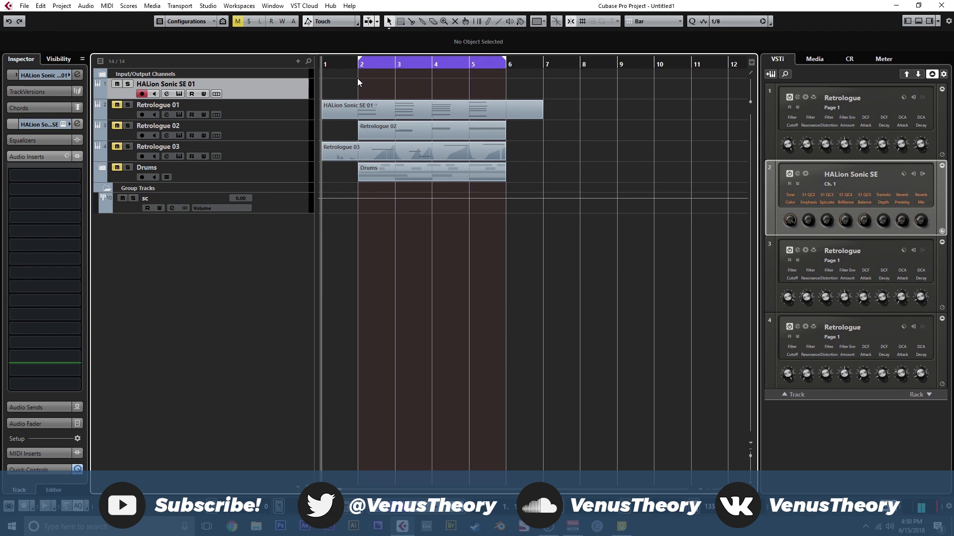
pyautogui.press('KP_Multiply')
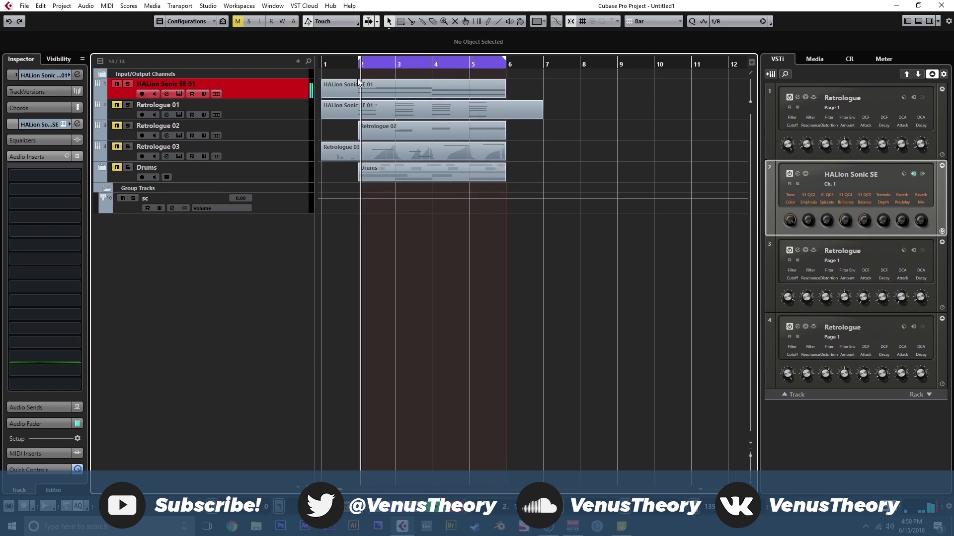
pyautogui.press('space')
# - Open the new recording in the note editor and examine its low chords across all bars
pyautogui.doubleClick(379, 80)
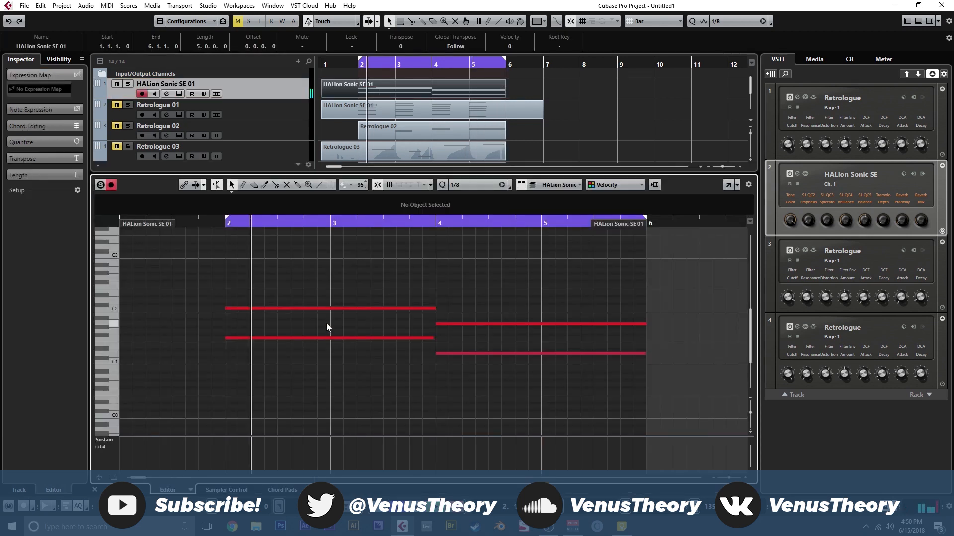
pyautogui.press('g')
pyautogui.press('g')
pyautogui.press('g')
pyautogui.press('g')
pyautogui.press('g')
pyautogui.scroll(1, 475, 297)
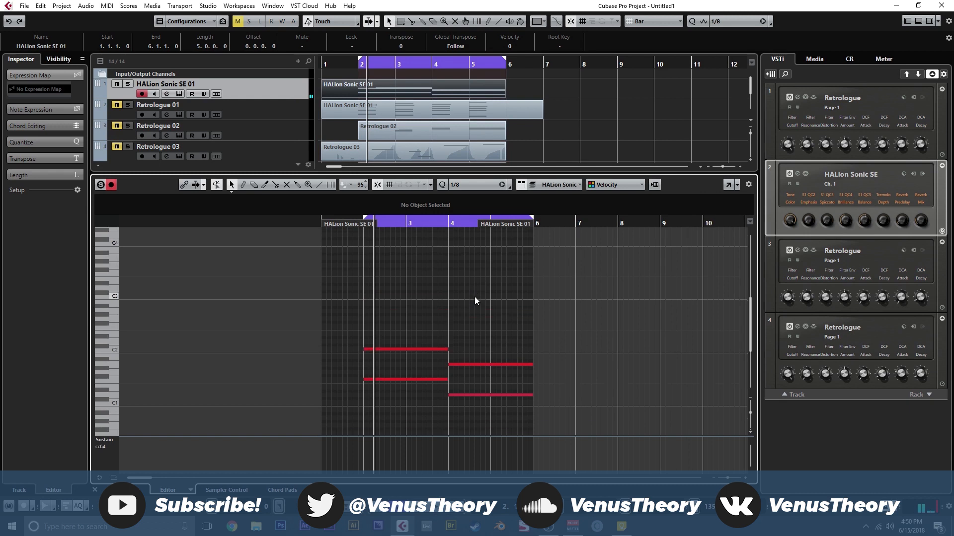
pyautogui.scroll(-1, 475, 296)
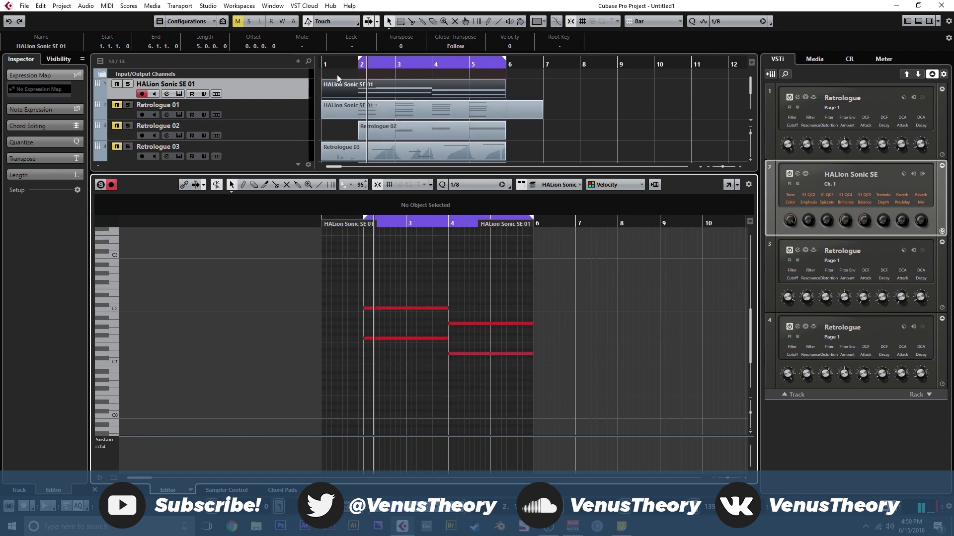
# - Record a rising line of four one-bar notes above the low chords, ending on B2 in bar 5
pyautogui.moveTo(331, 65); pyautogui.dragTo(295, 70)
pyautogui.press('KP_Multiply')
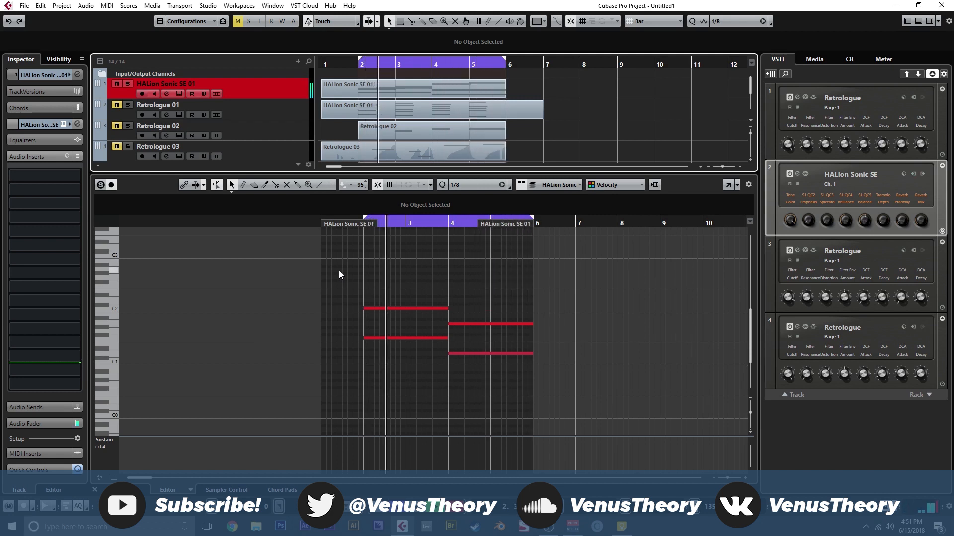
pyautogui.press('space')
pyautogui.click(509, 366)
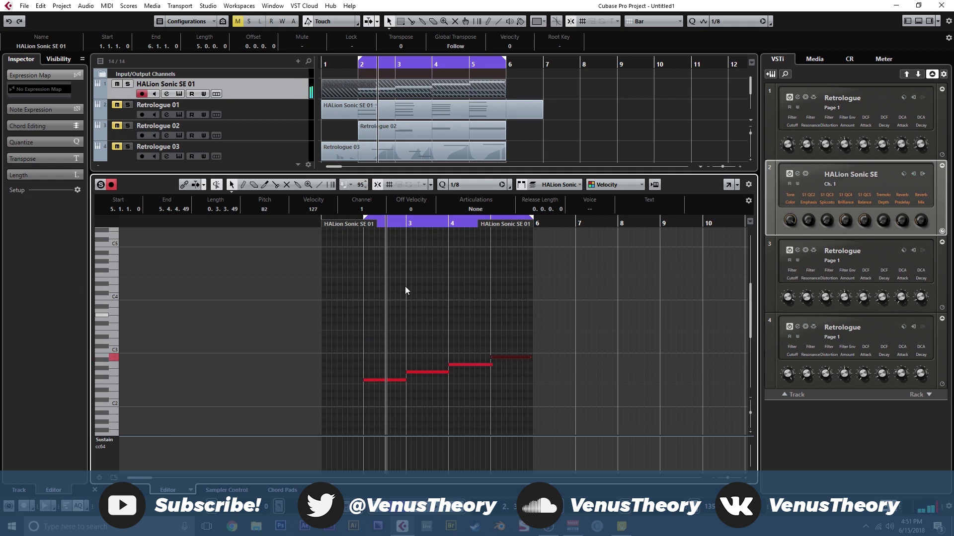
# - Play from bar 2 and examine the rising line's notes in the editor
pyautogui.moveTo(373, 226); pyautogui.dragTo(362, 226)
pyautogui.press('space')
pyautogui.scroll(-1, 435, 318)
pyautogui.click(447, 330)
pyautogui.scroll(-1, 454, 339)
pyautogui.click(455, 340)
pyautogui.scroll(-2, 455, 340)
pyautogui.scroll(4, 454, 339)
pyautogui.scroll(-4, 454, 338)
pyautogui.scroll(3, 454, 339)
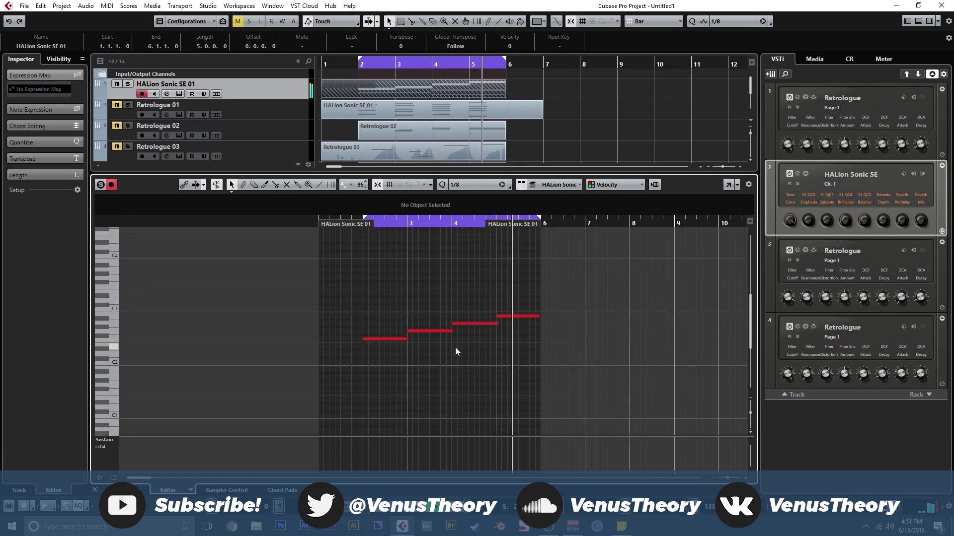
# - Shorten the B2 note in bar 5 to two beats, draw a two-beat C3 after it, and play the ending from bar 5
pyautogui.moveTo(537, 315); pyautogui.dragTo(518, 316)
pyautogui.press('h')
pyautogui.press('h')
pyautogui.press('h')
pyautogui.press('h')
pyautogui.press('h')
pyautogui.rightClick(426, 311)
pyautogui.click(442, 309)
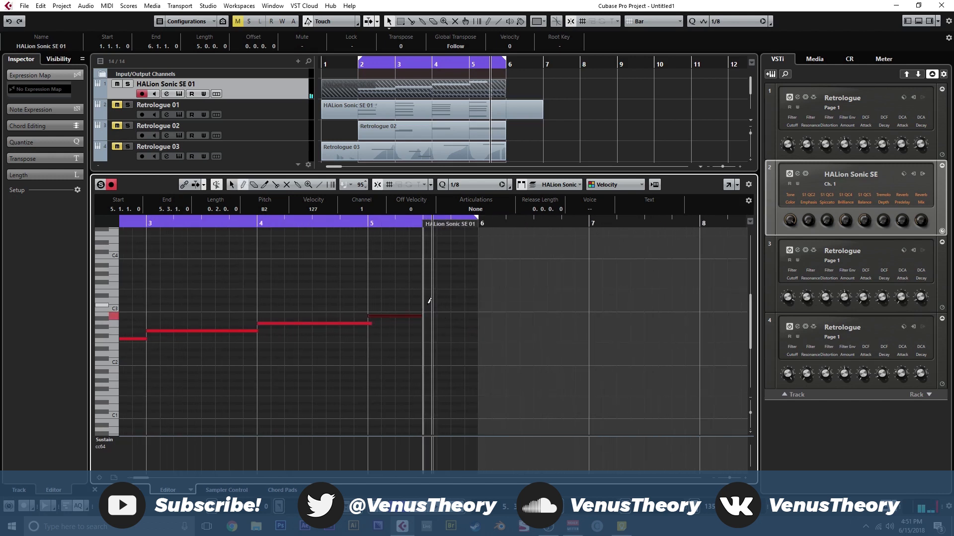
pyautogui.moveTo(430, 308); pyautogui.dragTo(485, 308)
pyautogui.click(358, 225)
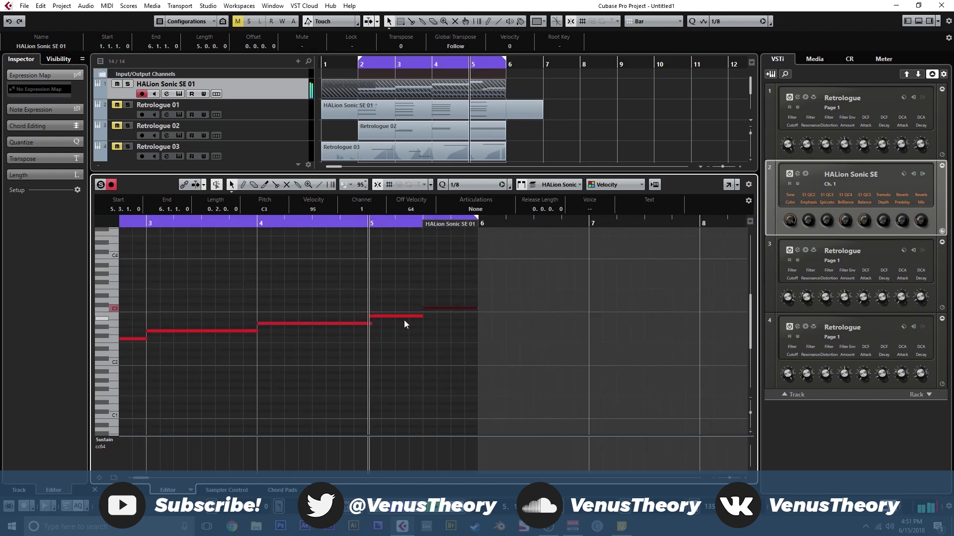
# - Merge the overlapping HALion Sonic SE 01 recordings into one part and reopen it in the editor with the playhead at bar 1
pyautogui.click(95, 489)
pyautogui.doubleClick(422, 87)
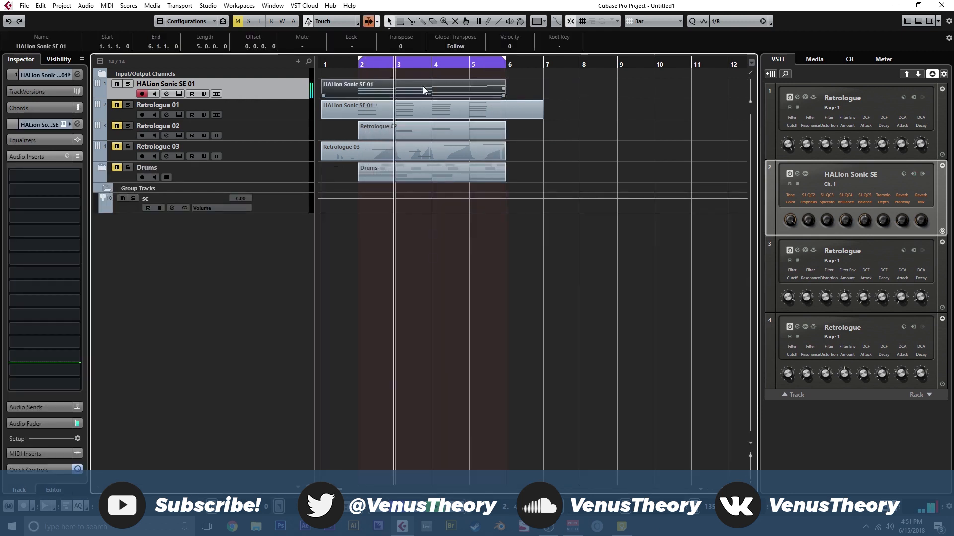
pyautogui.click(244, 223)
pyautogui.moveTo(244, 223); pyautogui.dragTo(94, 221)
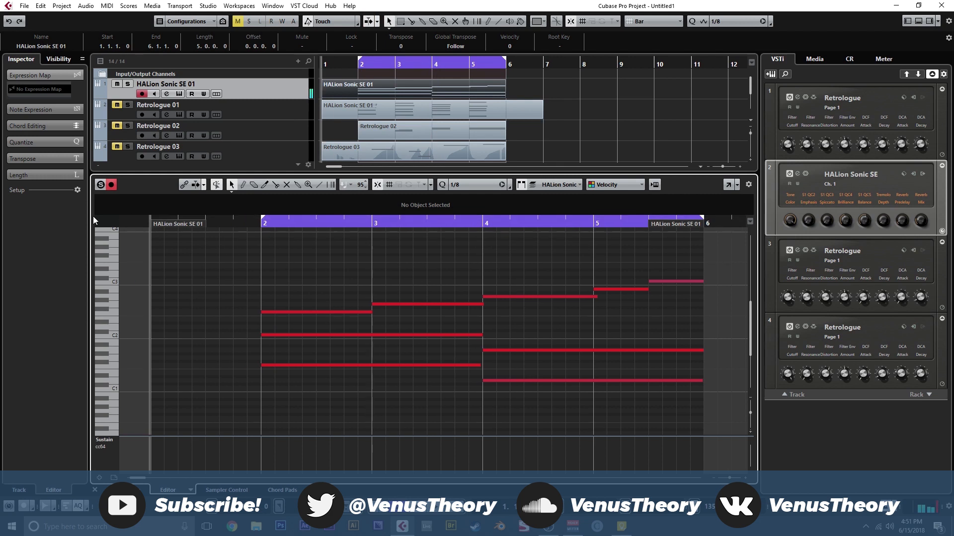
# - Record a mostly descending line and a higher melody over repeated notes above the existing layers in bars 2 to 5
pyautogui.press('KP_Multiply')
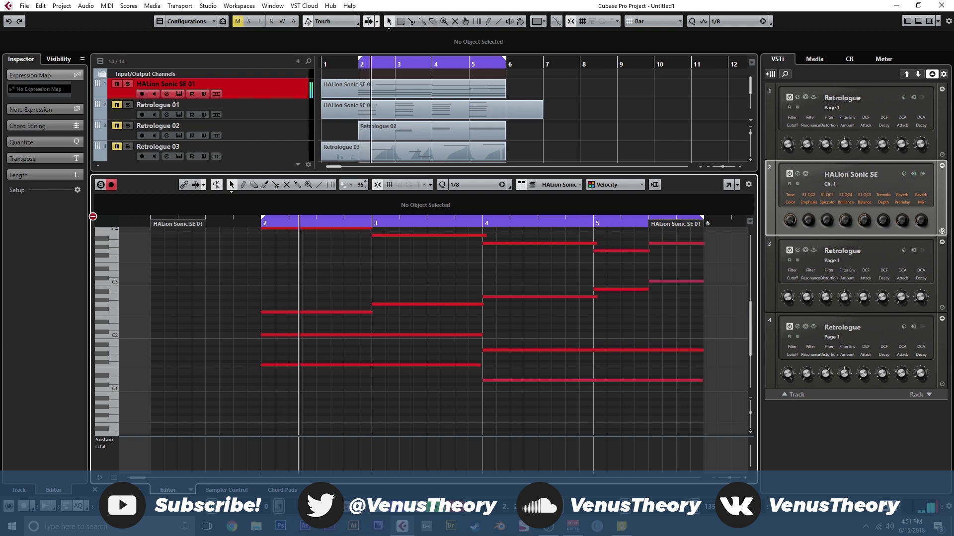
pyautogui.press('KP_Multiply')
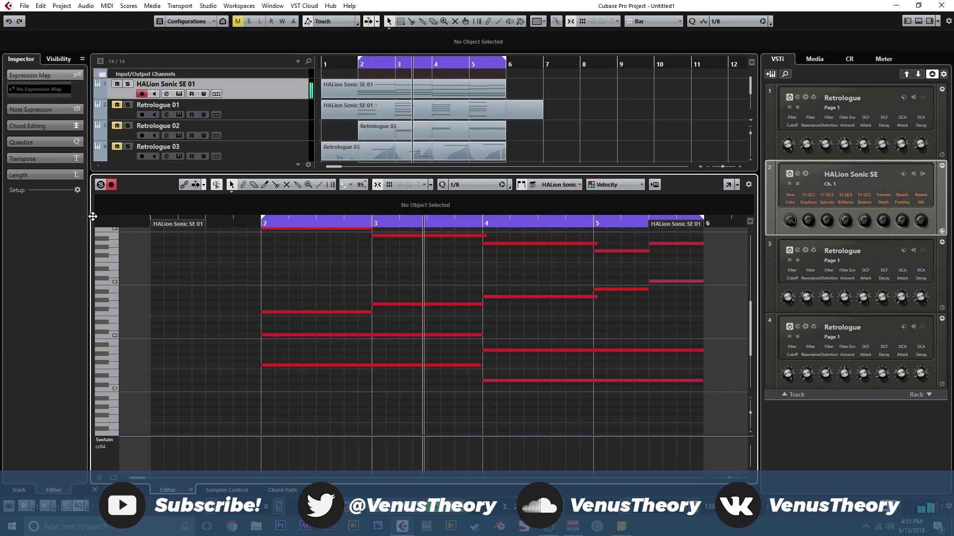
pyautogui.press('KP_Multiply')
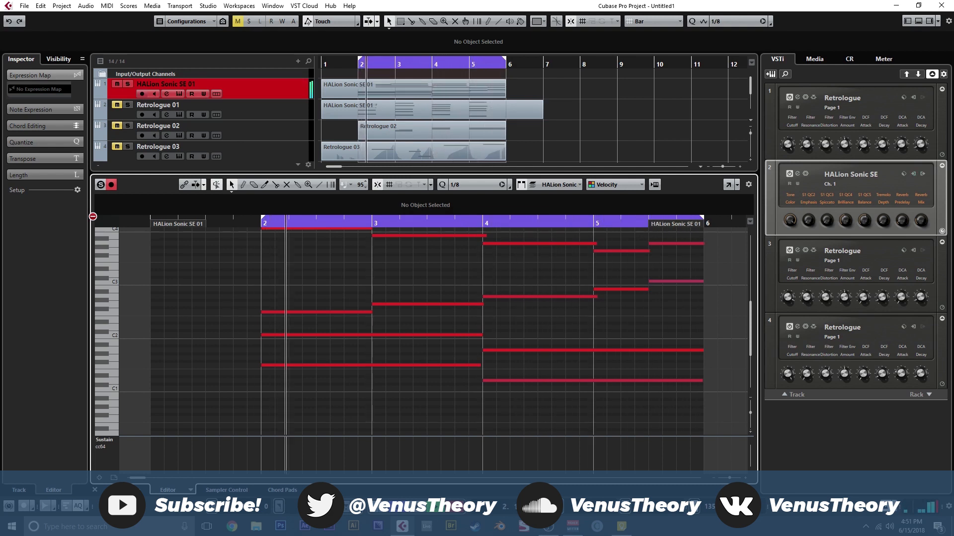
pyautogui.press('space')
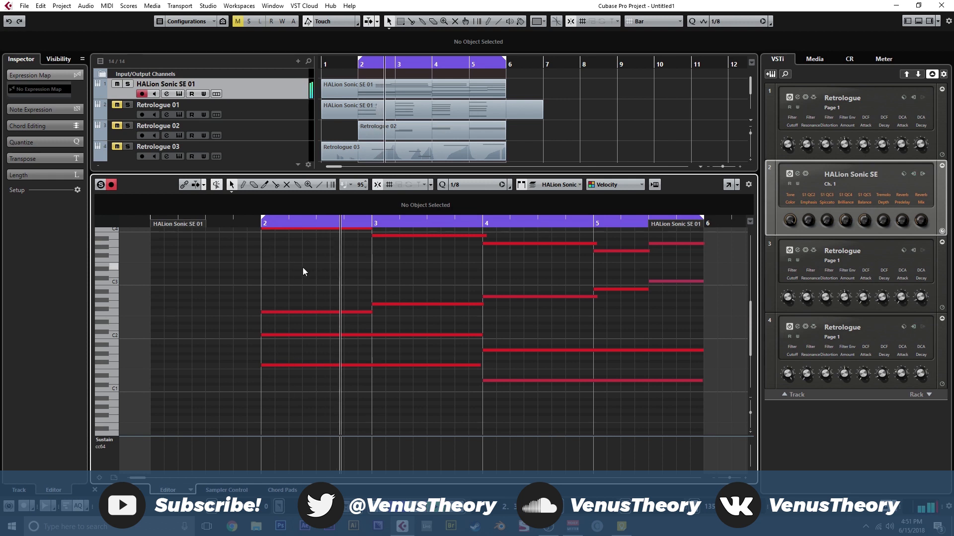
# - Examine all the recorded string layers together, from the bass up to the top melody
pyautogui.press('g')
pyautogui.press('g')
pyautogui.press('g')
pyautogui.press('g')
pyautogui.press('g')
pyautogui.moveTo(486, 254); pyautogui.dragTo(450, 296)
pyautogui.scroll(3, 450, 296)
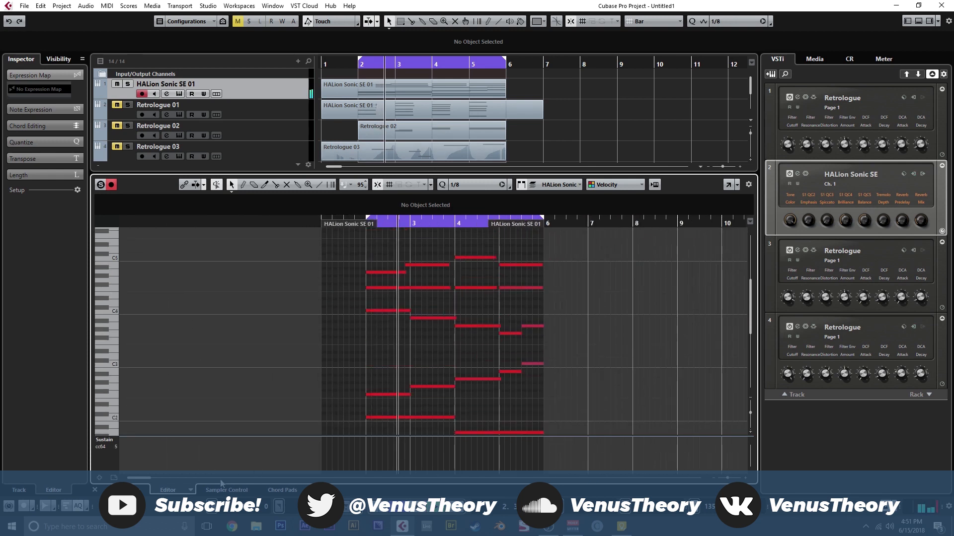
# - Copy the HALion Sonic SE 01 part to the Retrologue 01 track at bar 8, unmute that track and play the copy
pyautogui.click(118, 496)
pyautogui.click(396, 89)
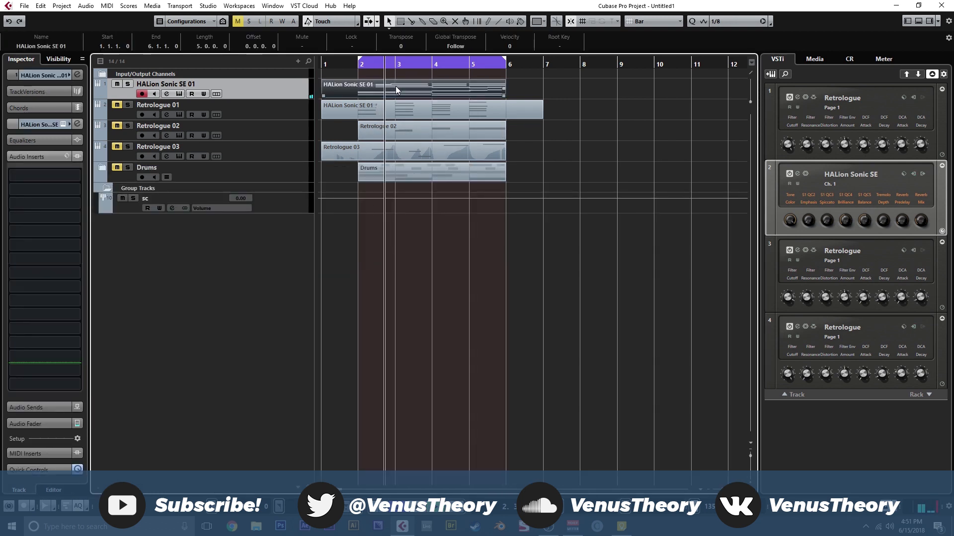
pyautogui.moveTo(339, 90); pyautogui.dragTo(590, 106)
pyautogui.click(612, 66)
pyautogui.hscroll(5, 526, 142)
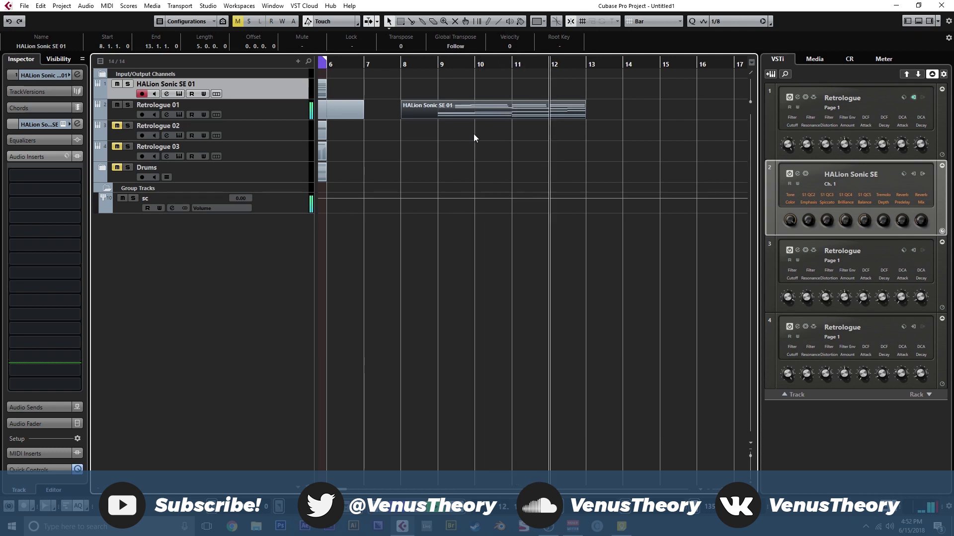
pyautogui.press('space')
# - Delete the copied strings part at bar 8 from the Retrologue 01 track
pyautogui.hscroll(-4, 465, 139)
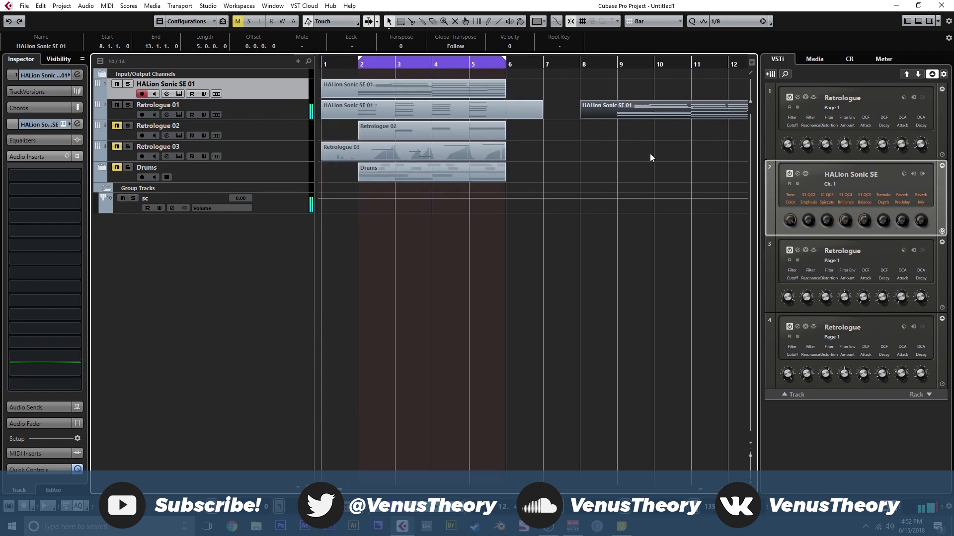
pyautogui.press('Delete')
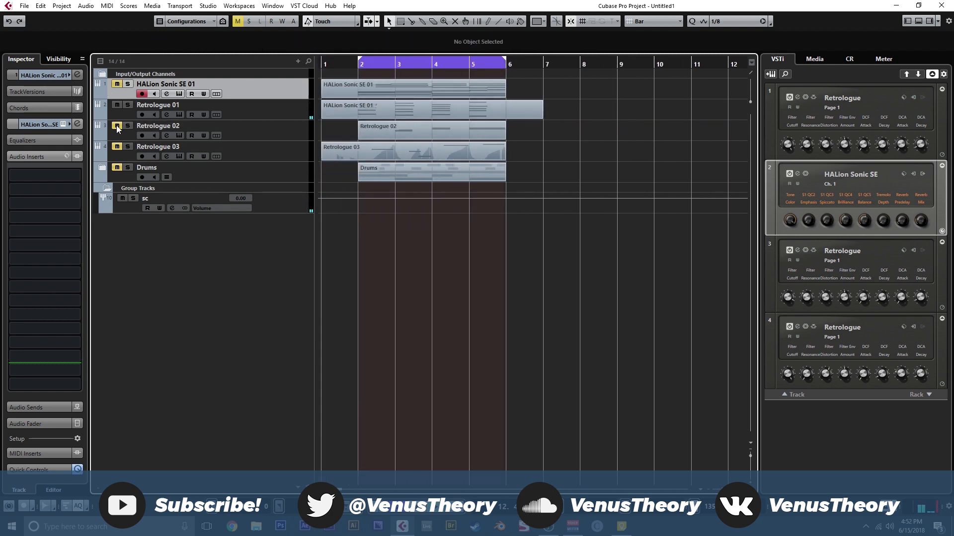
# - Unmute the Retrologue 02, Retrologue 03 and Drums tracks, mute HALion Sonic SE 01, and play the arrangement from bar 1
pyautogui.click(118, 168)
pyautogui.moveTo(340, 65); pyautogui.dragTo(321, 64)
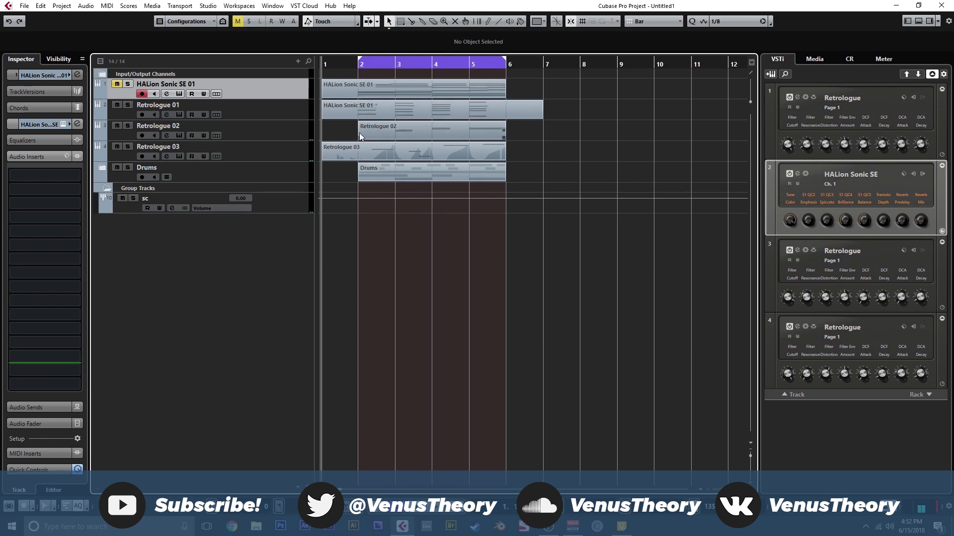
pyautogui.press('space')
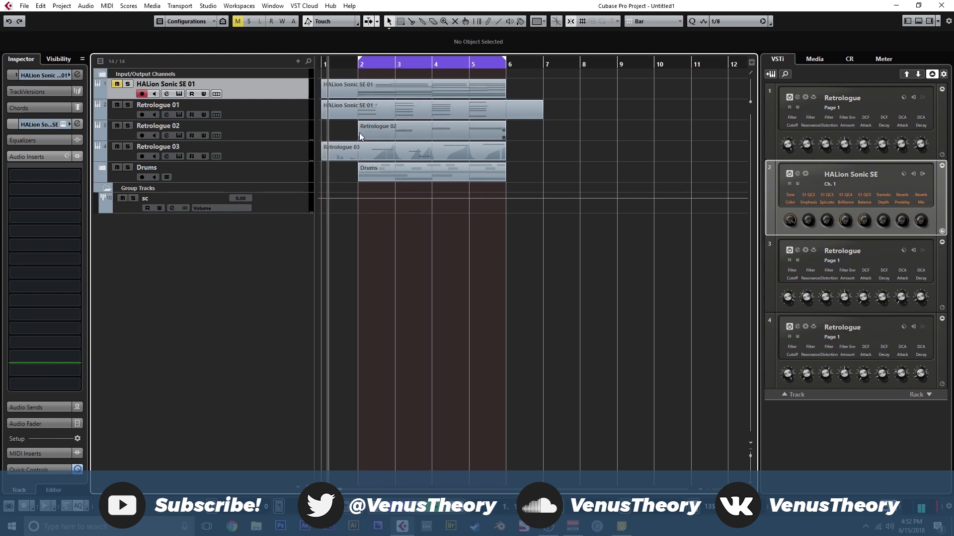